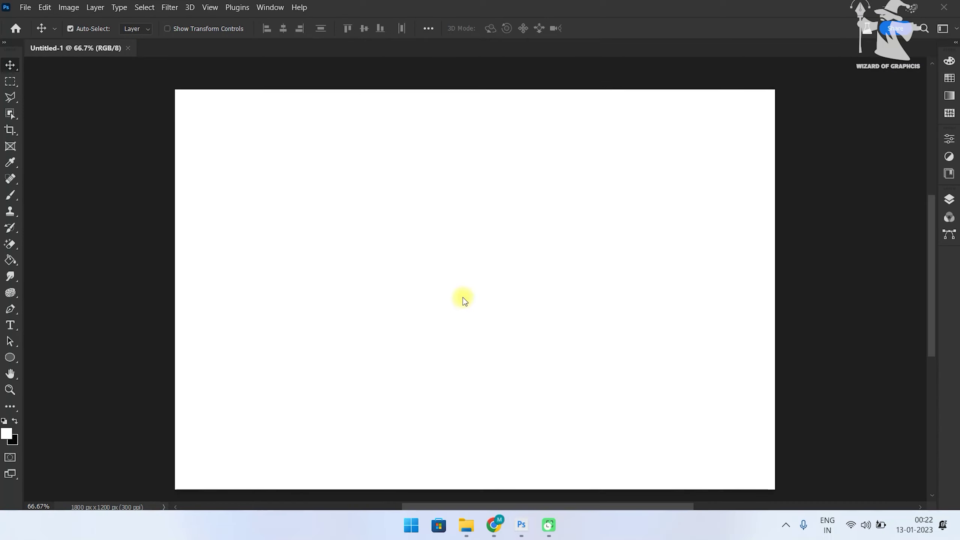
Step: Add a text layer reading '3D EFFECT' at the centre of the canvas
left_click(10, 325)
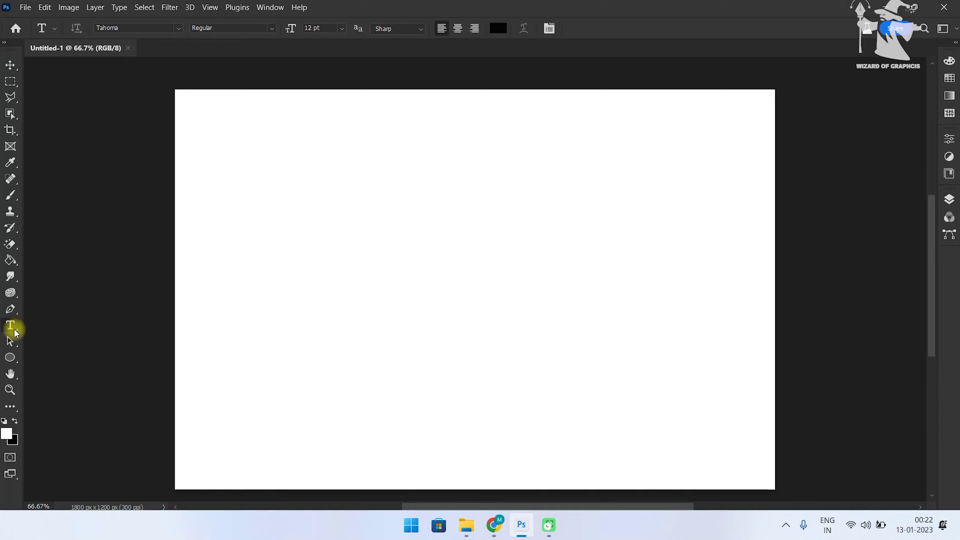
left_click(440, 284)
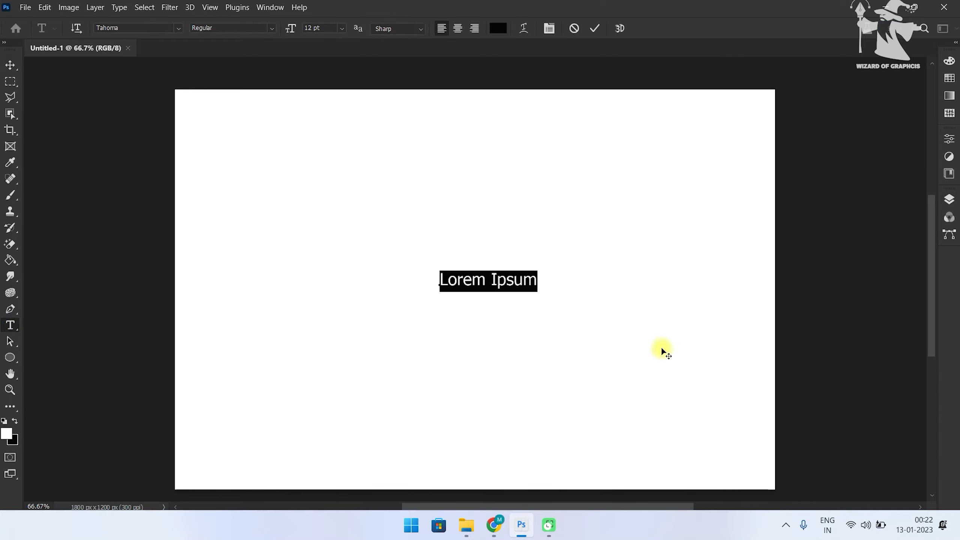
type("3D EFFECT")
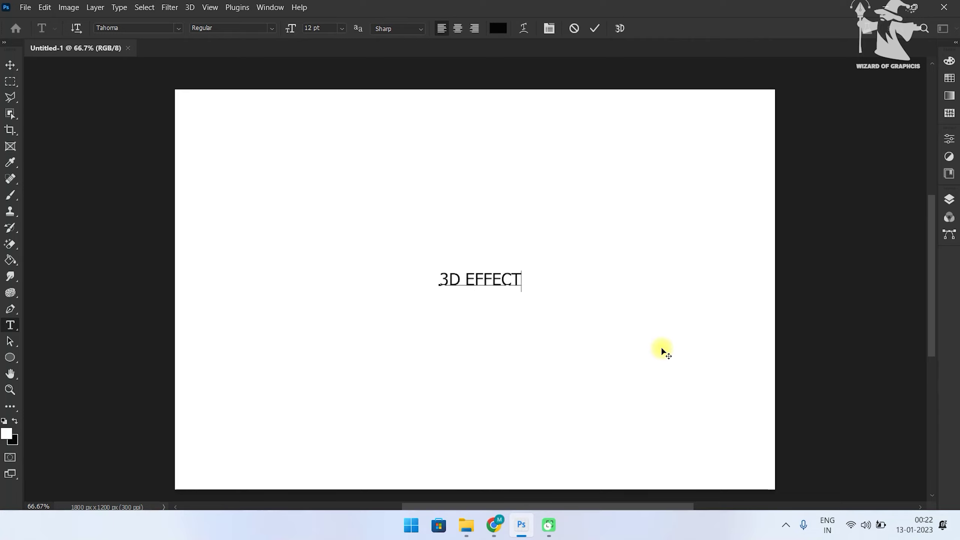
left_click(594, 29)
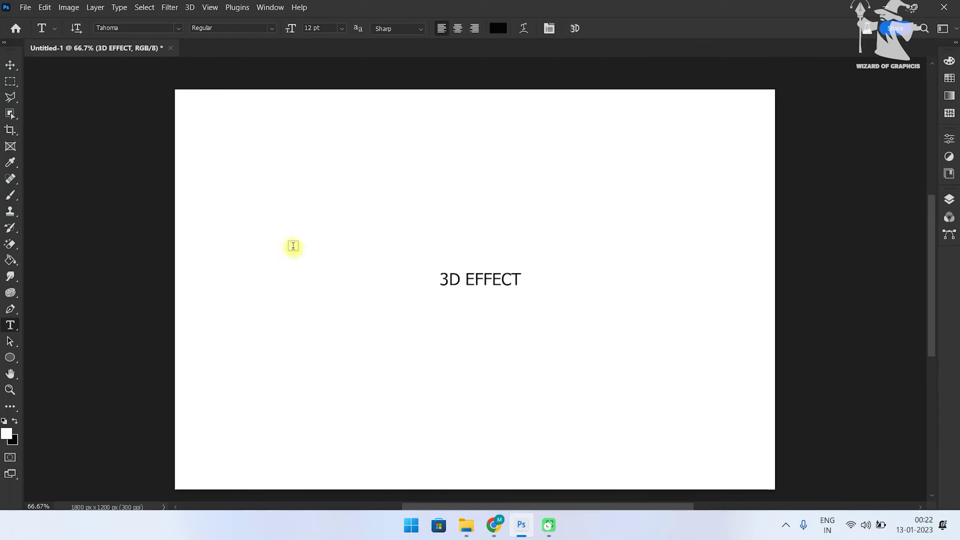
Step: Scale the 3D EFFECT text up so it spans most of the canvas
left_click(10, 65)
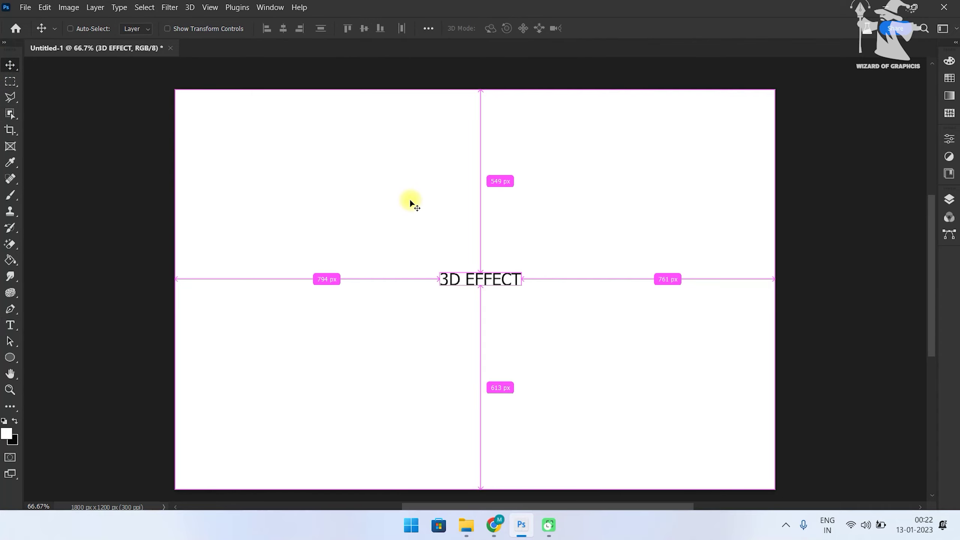
key("ctrl+t")
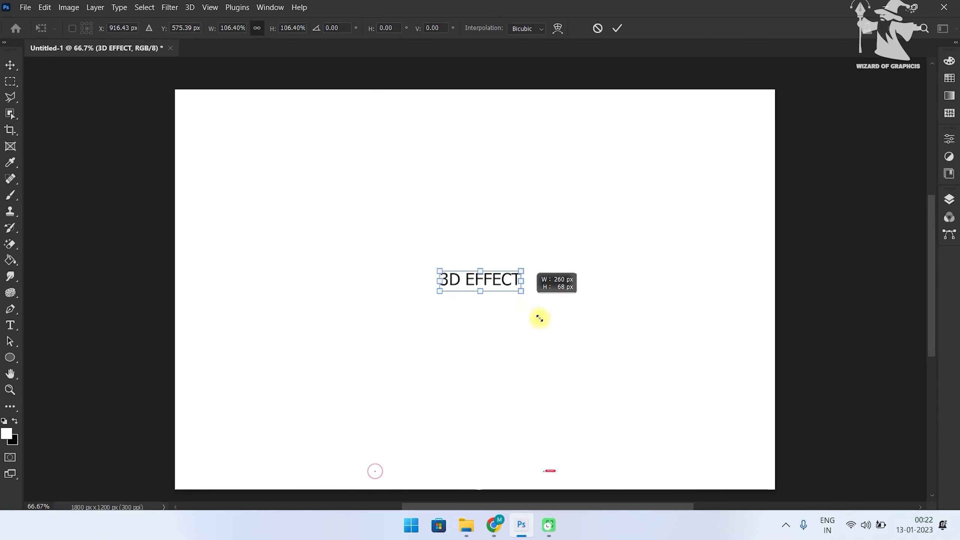
left_click_drag(520, 295, 655, 384)
key("Return")
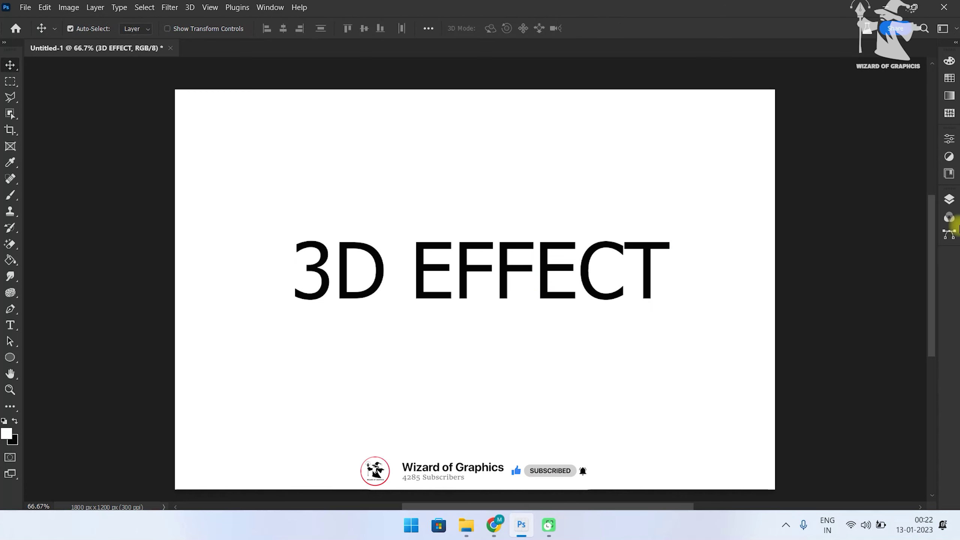
Step: Convert the 3D EFFECT text layer into a smart object
left_click(949, 199)
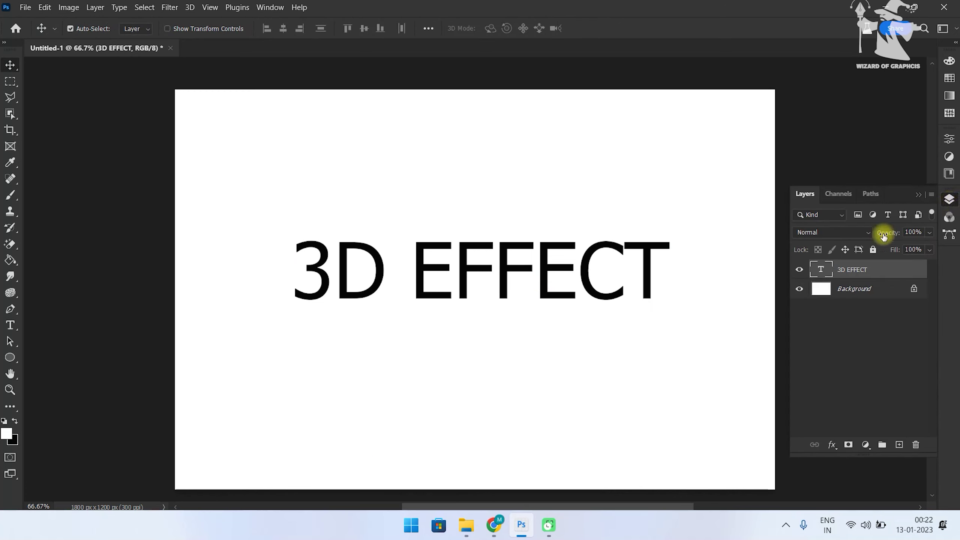
right_click(841, 269)
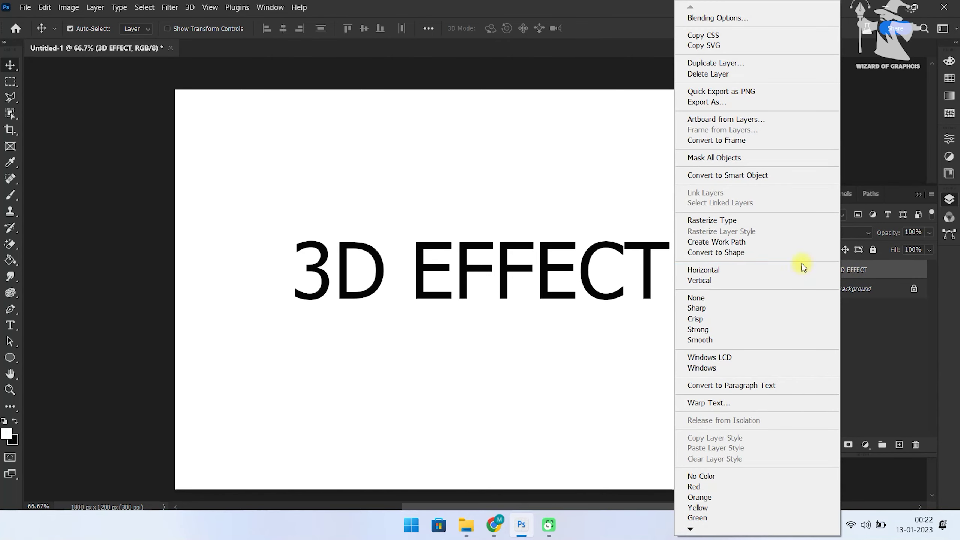
left_click(716, 175)
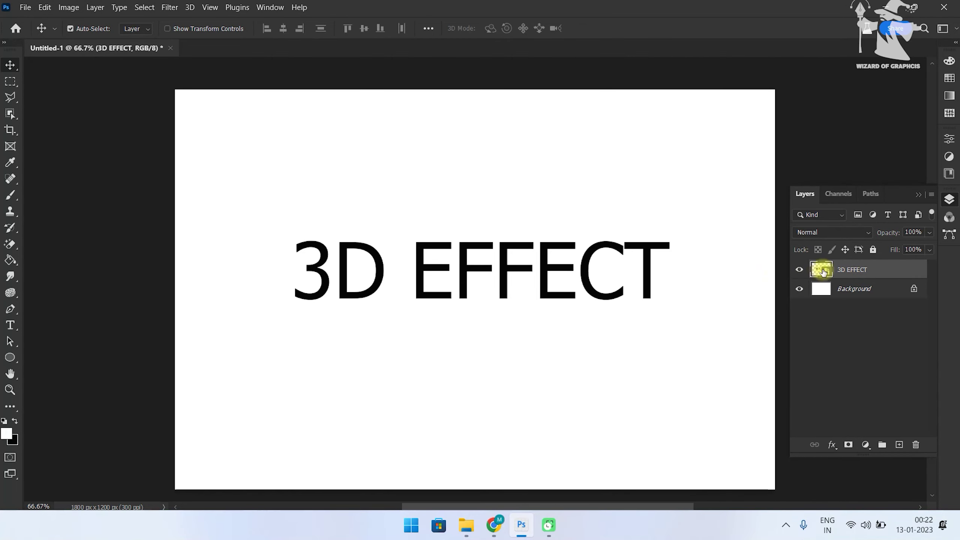
Step: Duplicate the 3D EFFECT layer and place the copy beneath the original
right_click(846, 272)
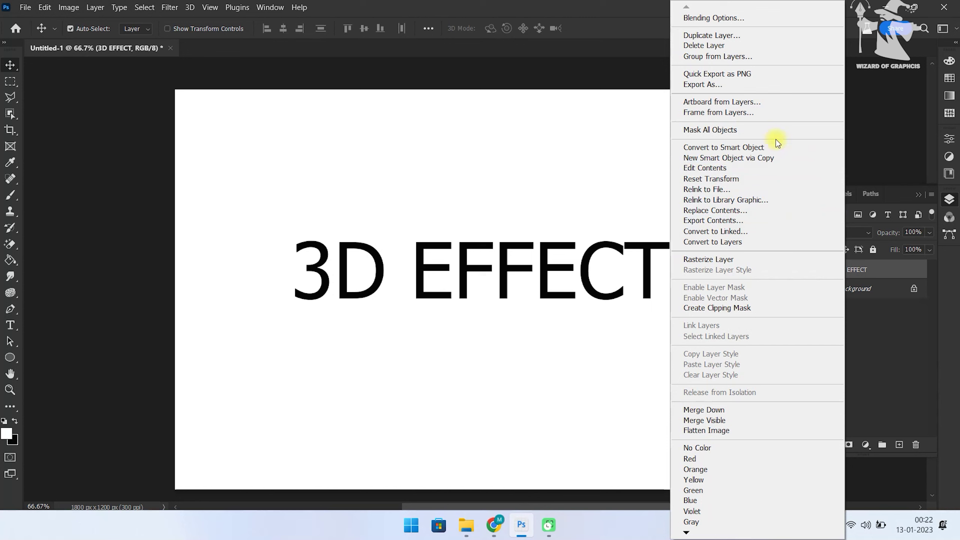
left_click(738, 37)
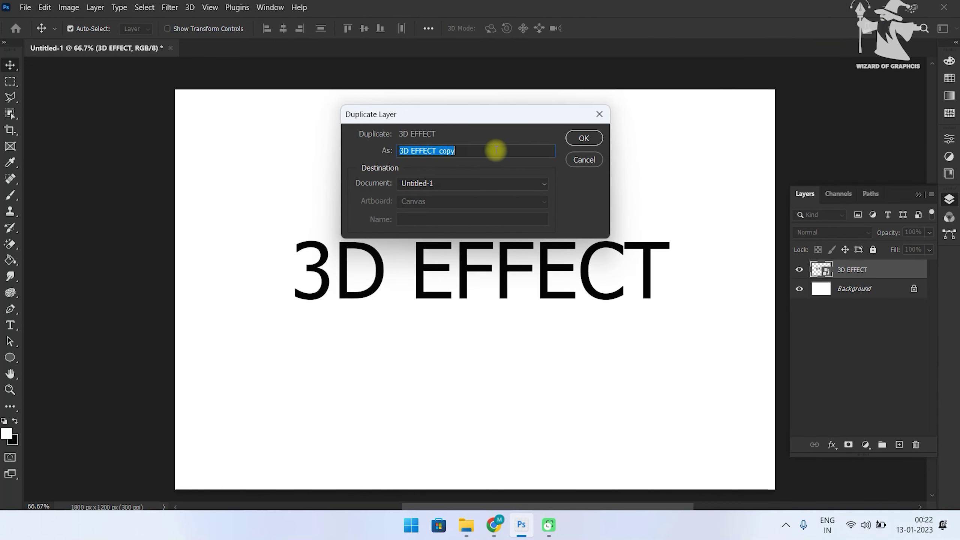
left_click(581, 138)
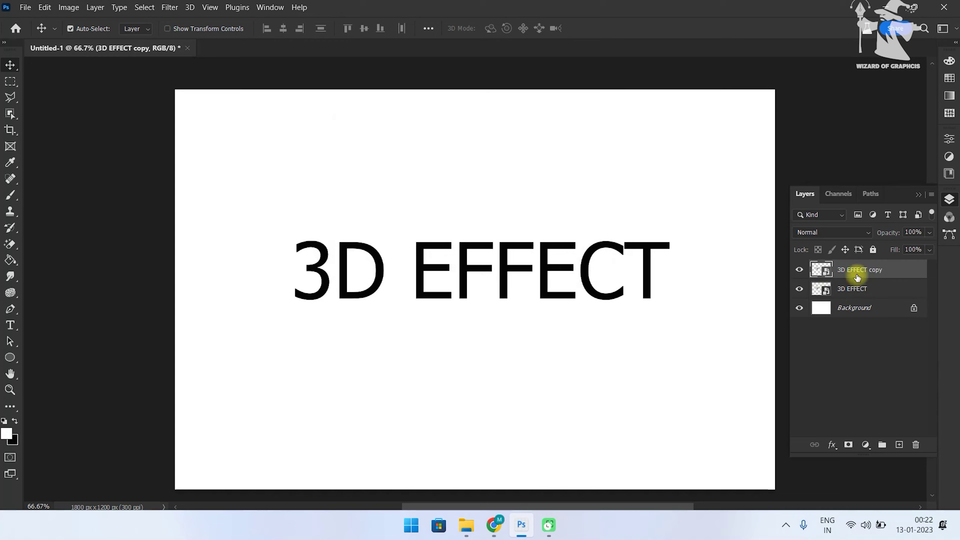
left_click_drag(855, 270, 859, 293)
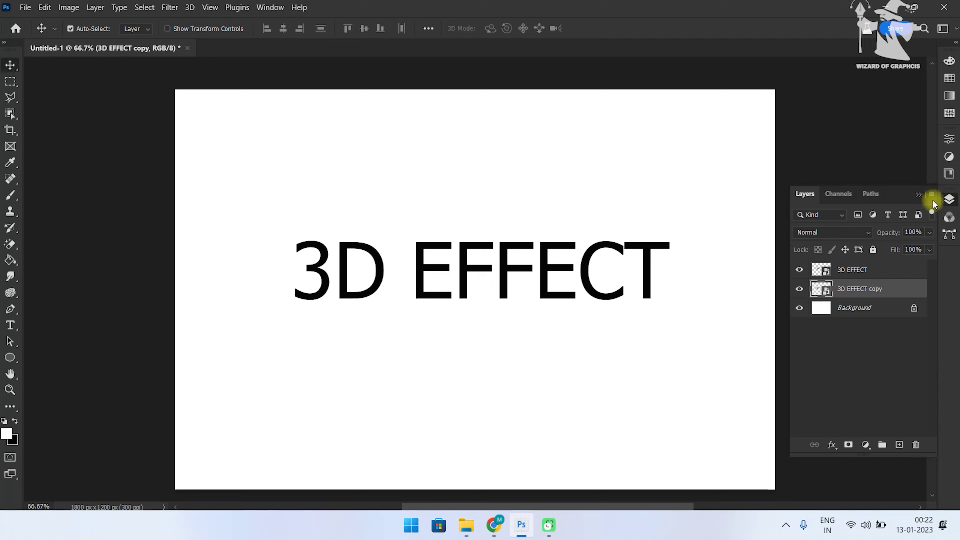
Step: Nudge the copy one step down, then step-duplicate it repeatedly to build the extrusion
left_click(947, 201)
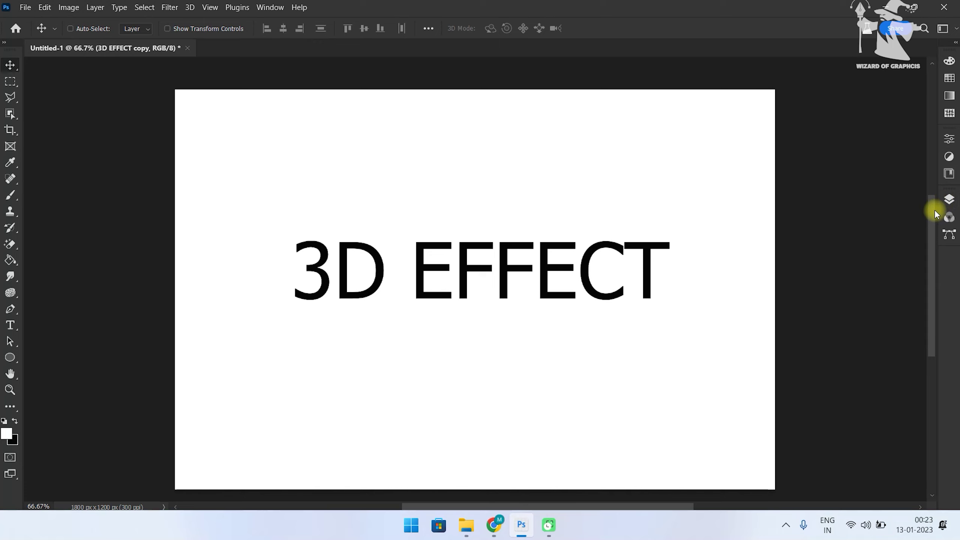
key("ctrl+t")
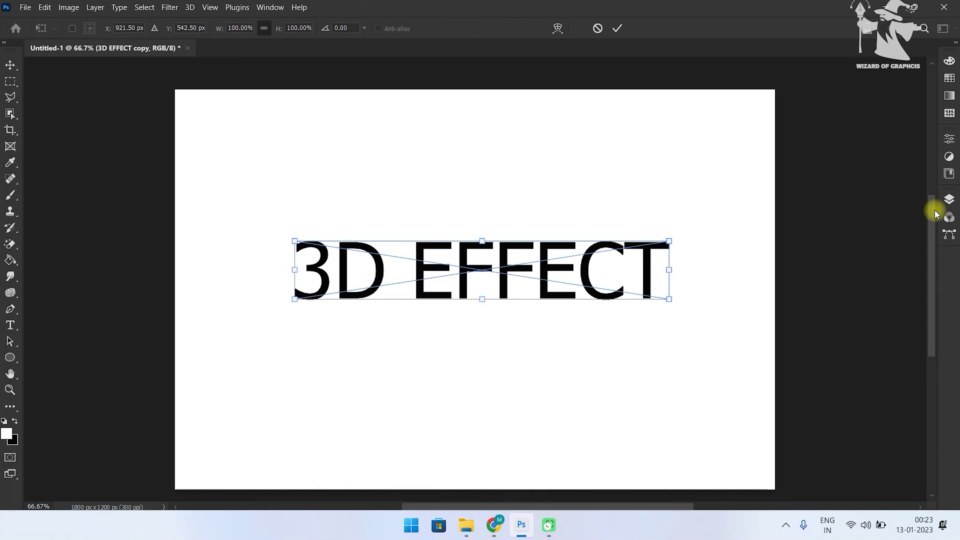
key("alt+Down")
key("Return")
key("alt+Down")
key("alt+Down")
key("alt+Down")
key("alt+Down")
key("alt+Down")
key("alt+Down")
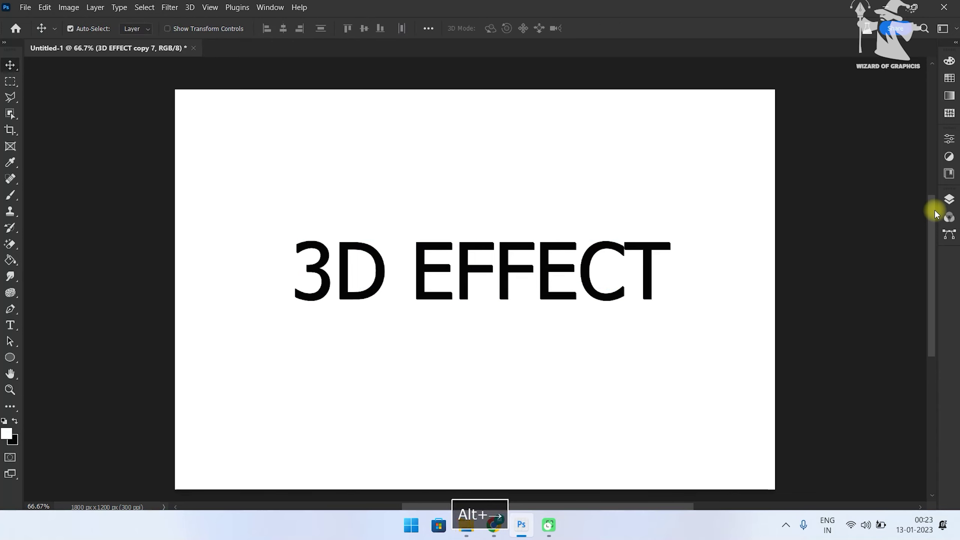
key("alt+Down")
key("alt+Down")
key("alt+Down")
key("alt+Down")
key("alt+Down")
key("alt+Down")
key("alt+Down")
key("alt+Down")
key("alt+Down")
key("alt+Down")
key("alt+Down")
key("alt+Down")
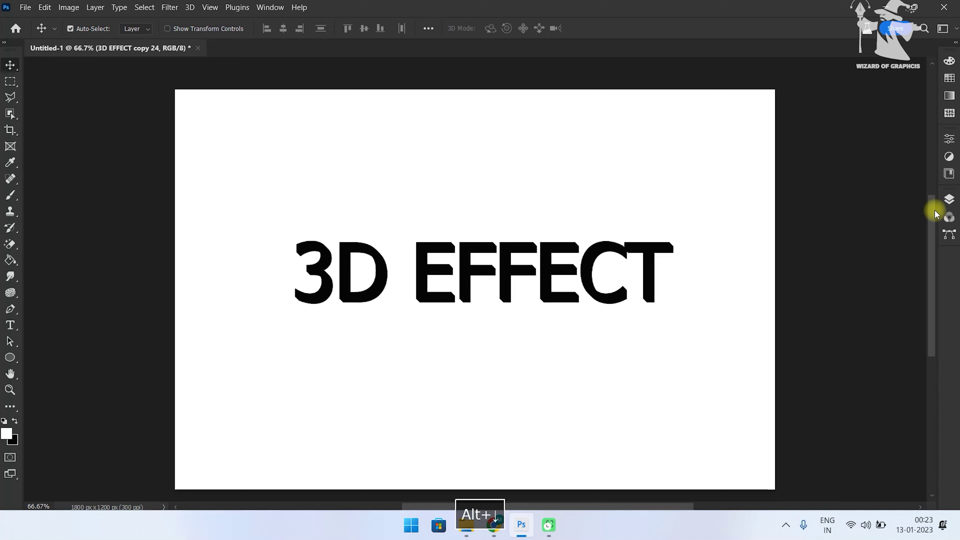
key("alt+Down")
key("alt+Down")
key("alt+Down")
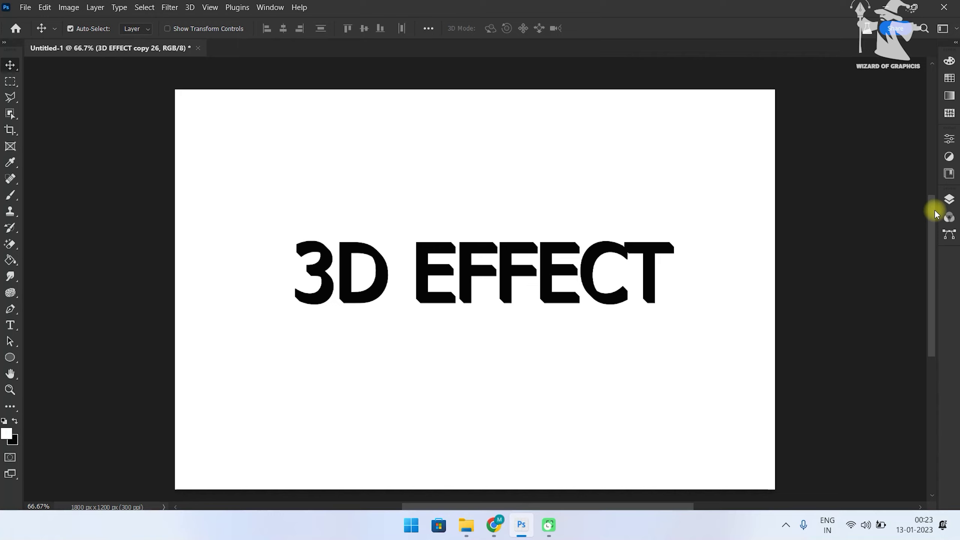
Step: Gather the offset copy layers into Group 1 just above the Background
left_click(941, 204)
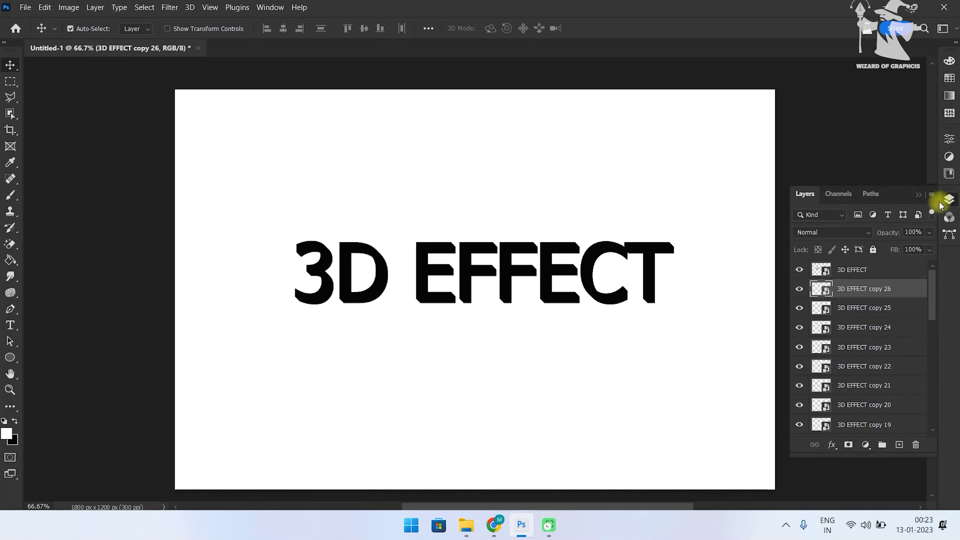
scroll(850, 313, "down", 3)
scroll(850, 312, "down", 4)
scroll(854, 341, "down", 3)
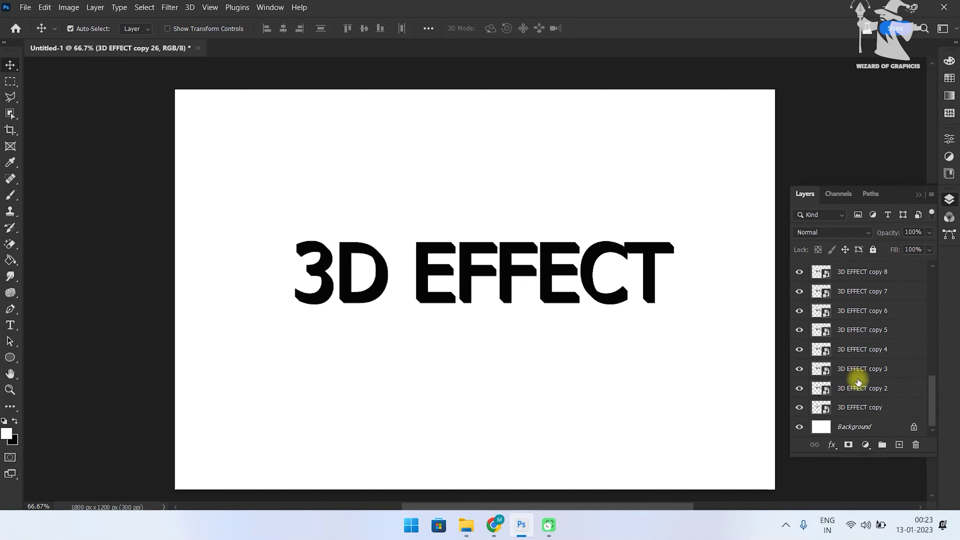
left_click(869, 408, "shift")
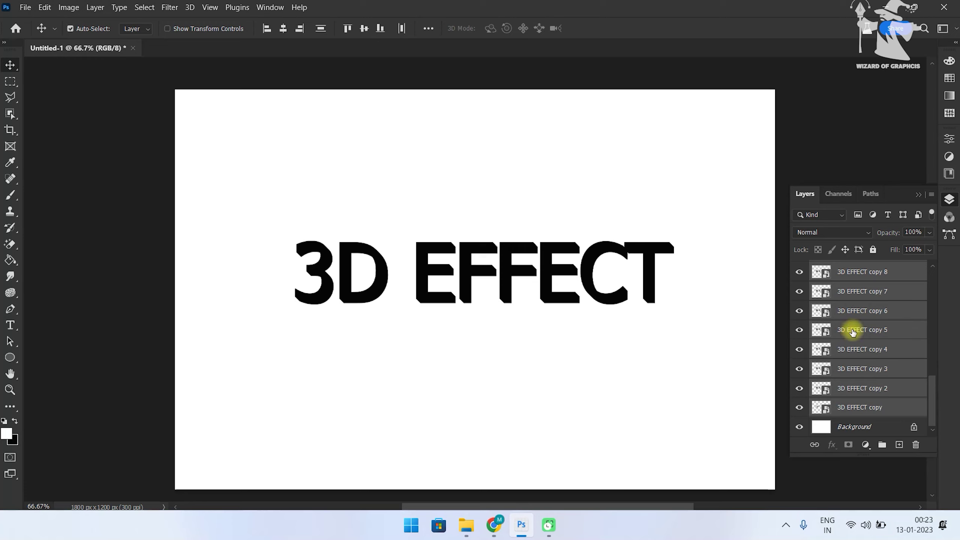
left_click_drag(877, 399, 882, 445)
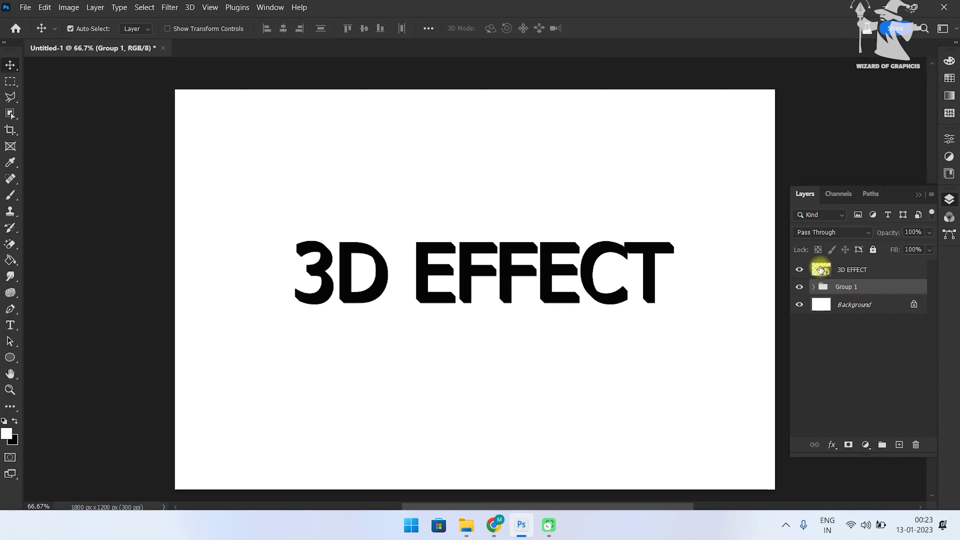
Step: Select the front 3D EFFECT layer above Group 1
left_click(819, 268)
left_click(841, 291)
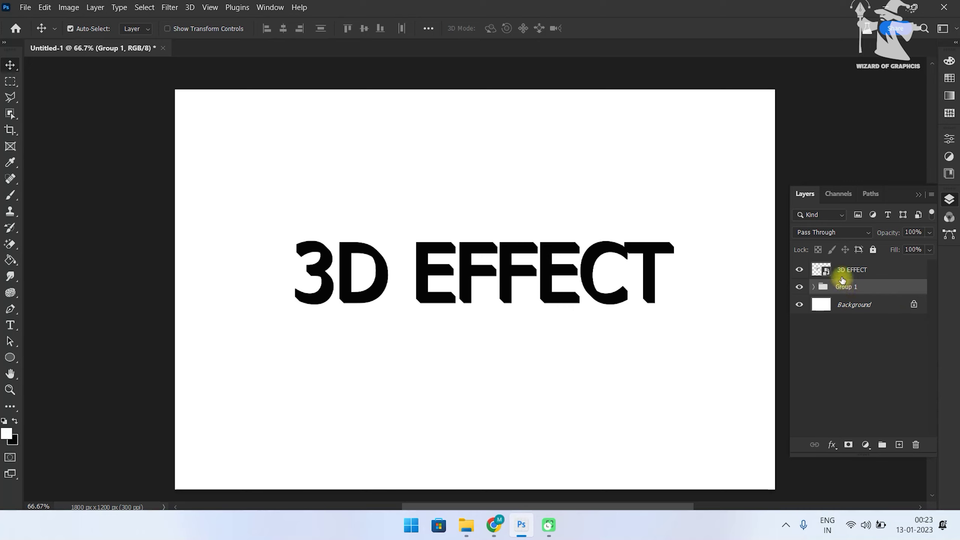
left_click(829, 269)
Step: Give the 3D EFFECT layer a blue Color Overlay at 100% plus Bevel & Emboss
left_click(831, 444)
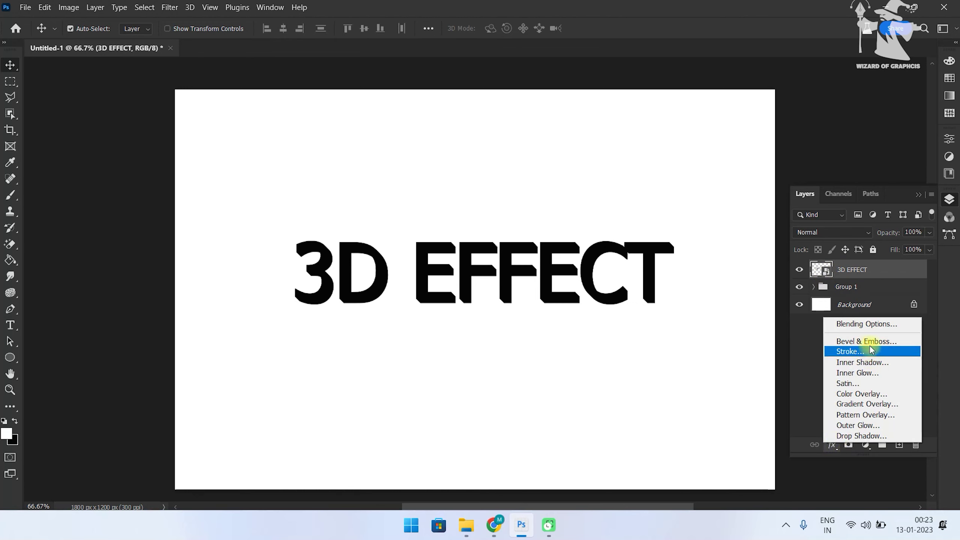
left_click(863, 324)
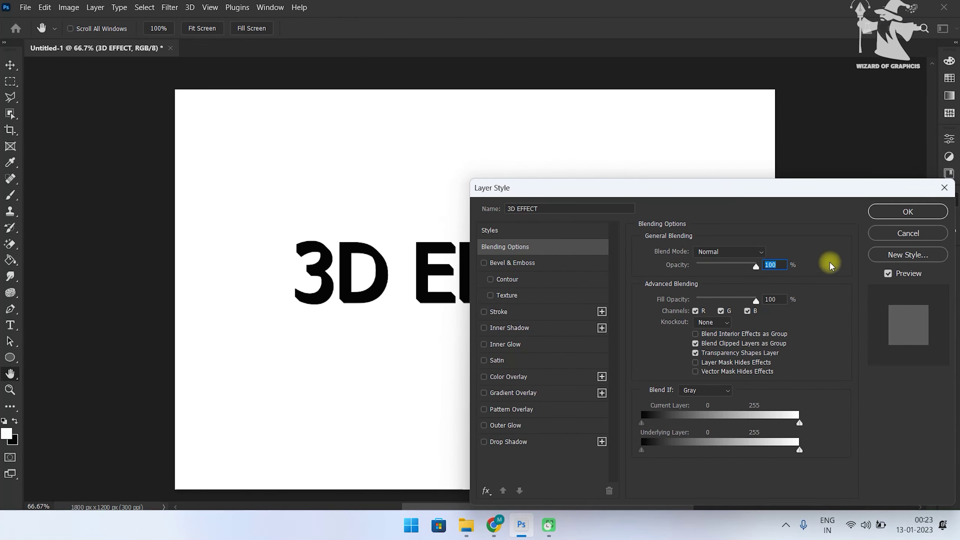
left_click_drag(817, 188, 857, 102)
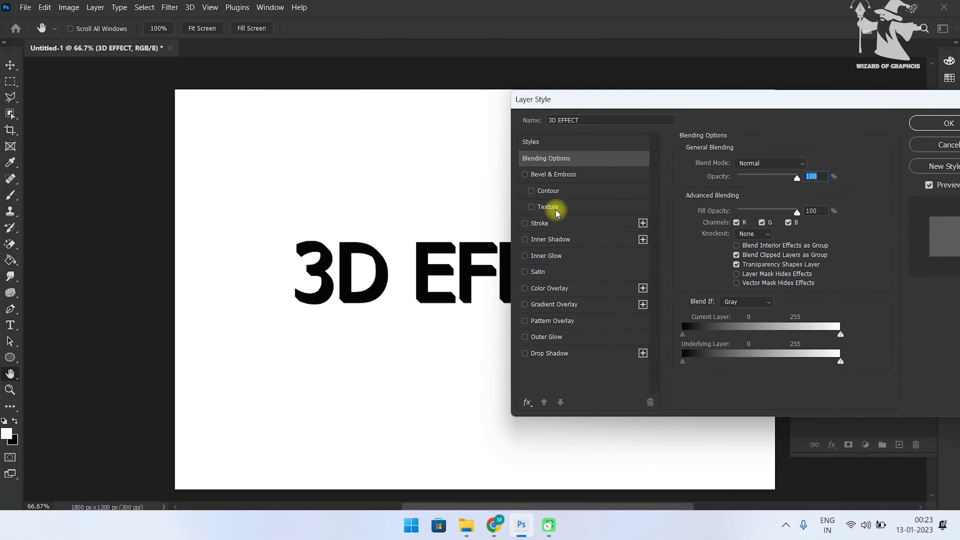
left_click(535, 293)
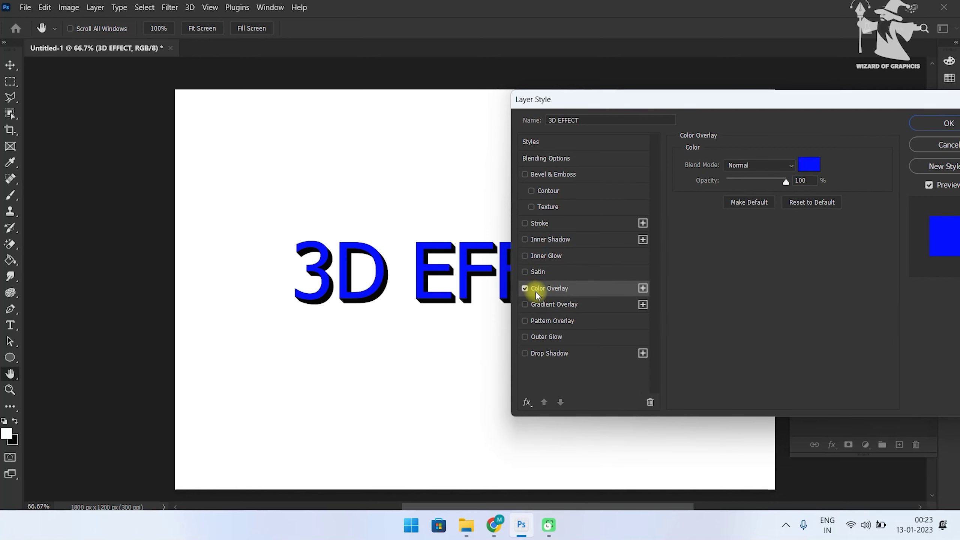
left_click_drag(839, 107, 753, 275)
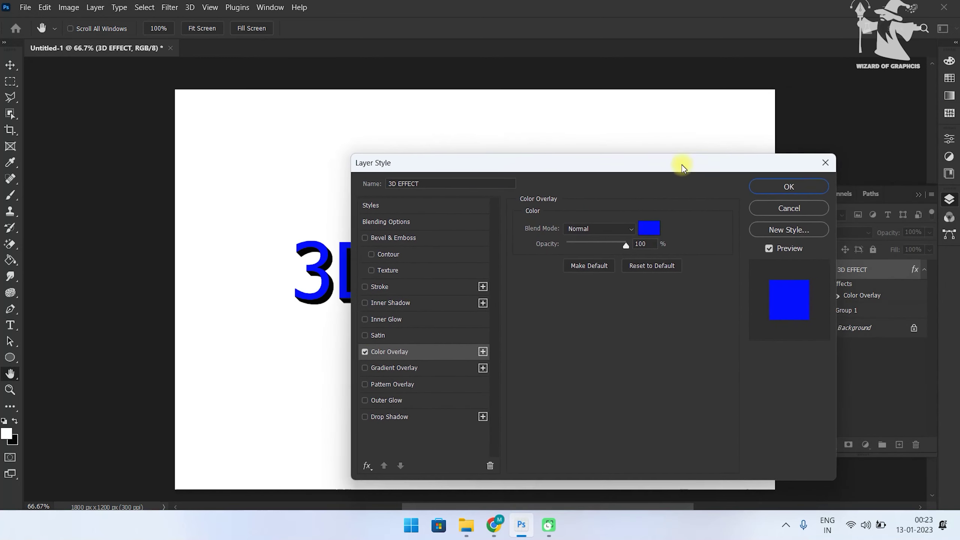
left_click_drag(673, 352, 790, 321)
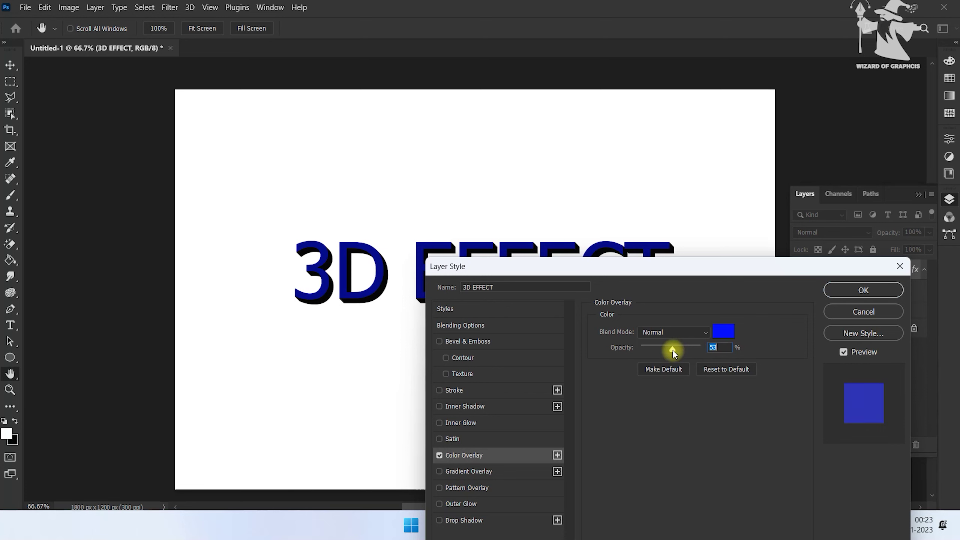
left_click_drag(780, 227, 855, 81)
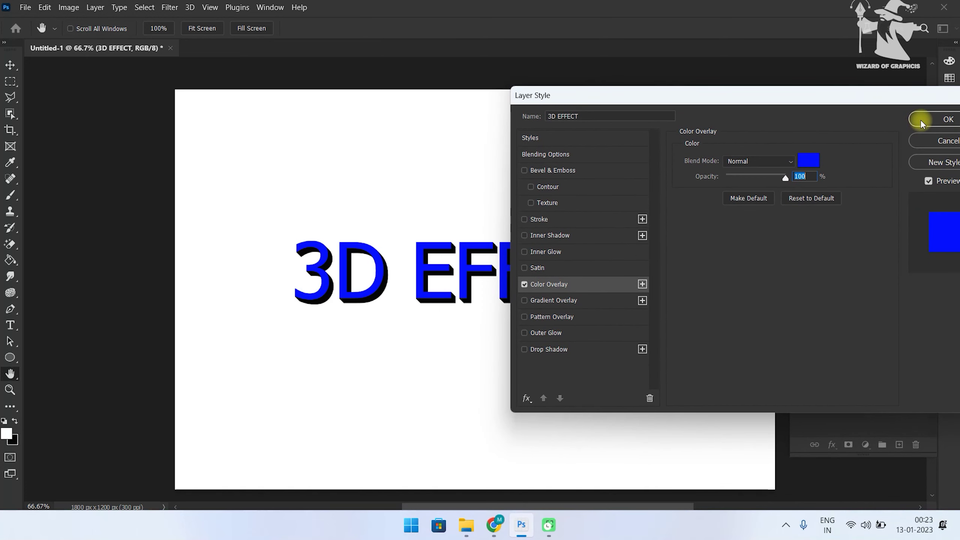
left_click(524, 171)
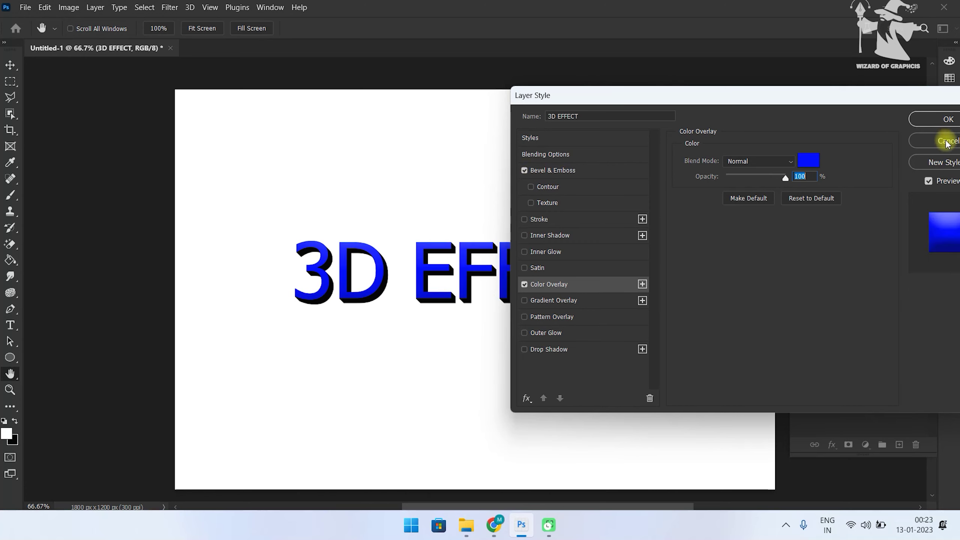
left_click(941, 120)
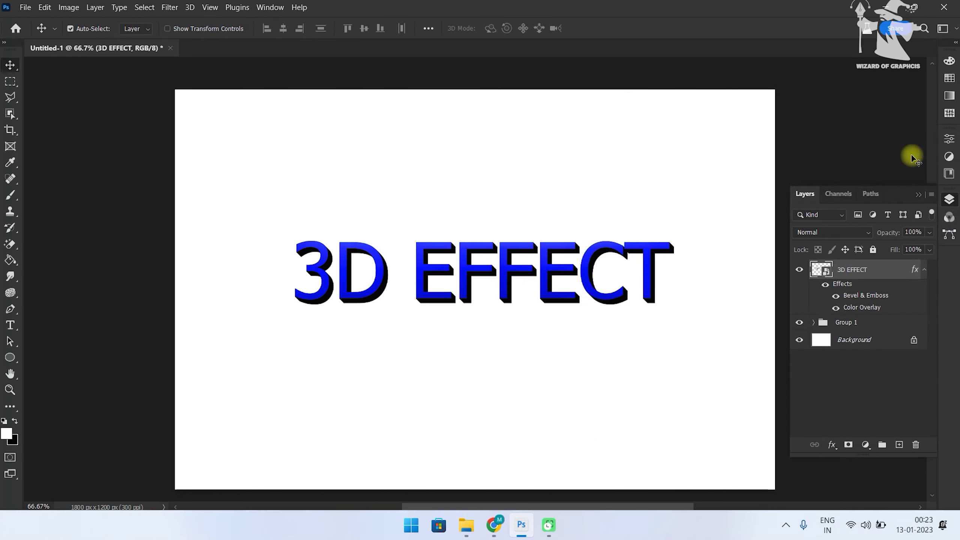
left_click(841, 328)
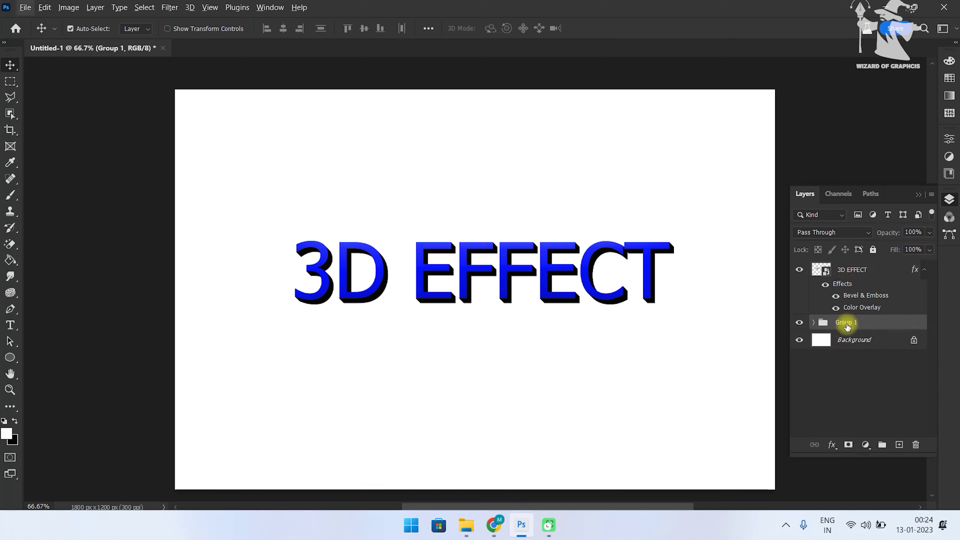
Step: Give Group 1 a blue Color Overlay at 22% opacity and enable Drop Shadow
left_click(863, 445)
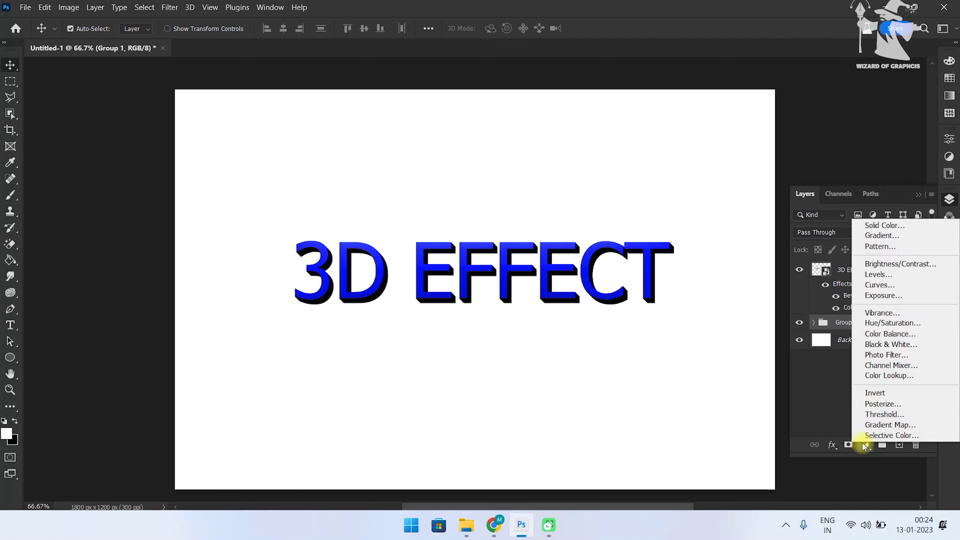
left_click(830, 447)
left_click(857, 329)
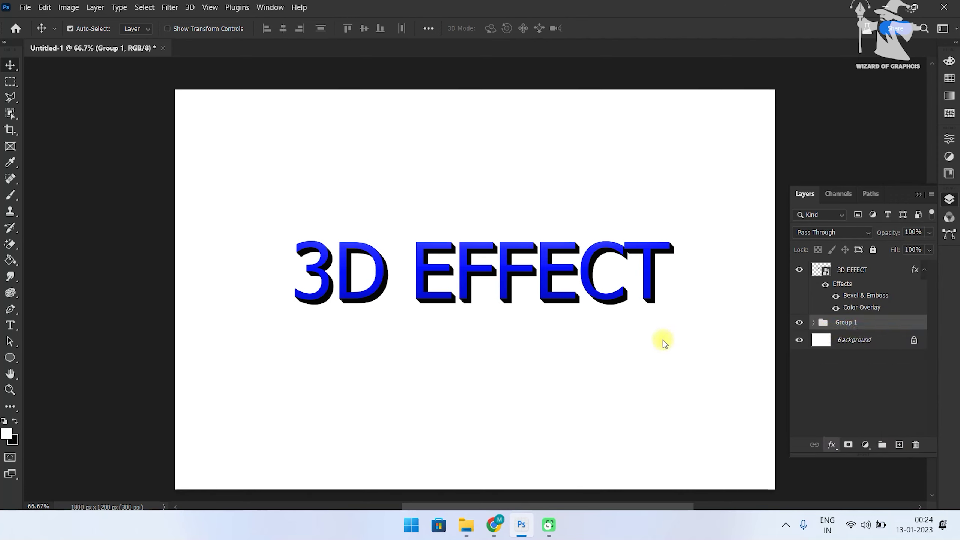
left_click_drag(615, 101, 683, 126)
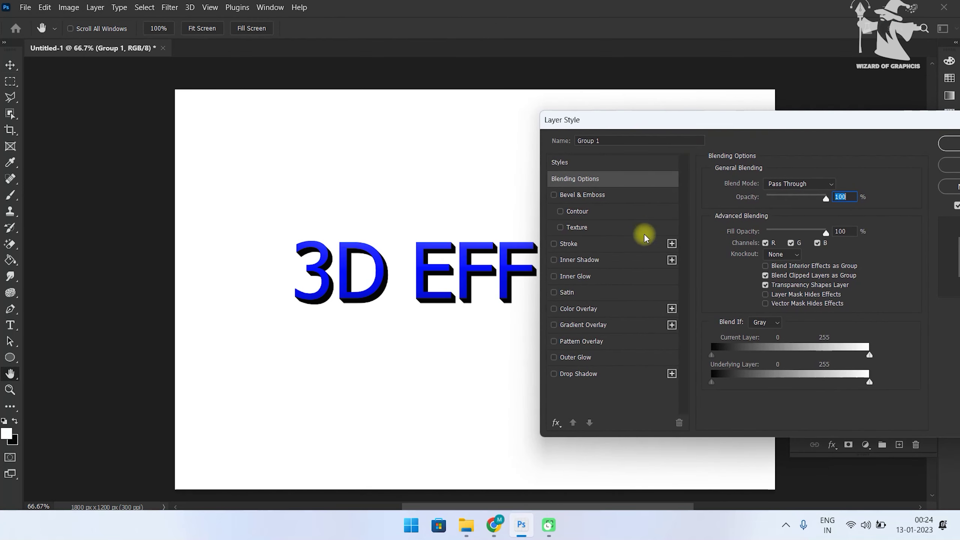
left_click(578, 309)
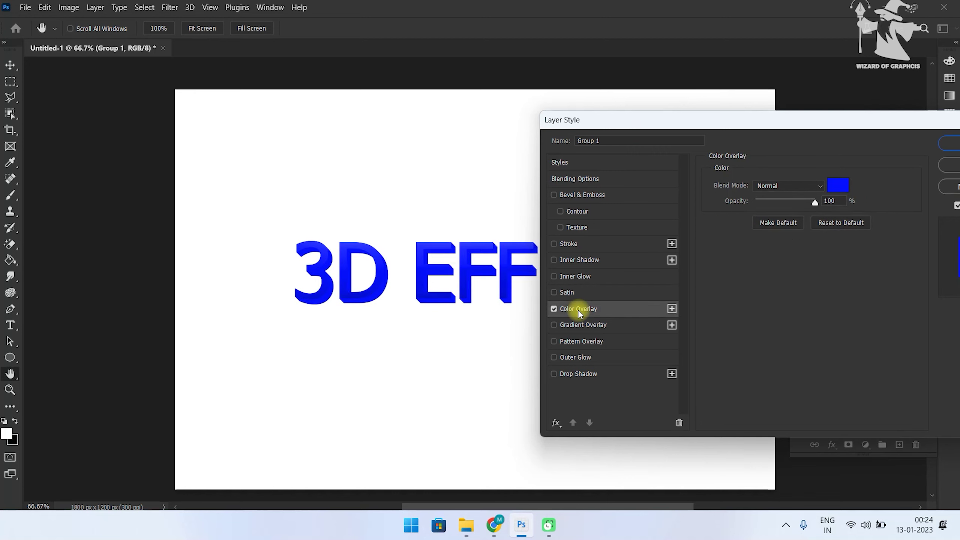
left_click_drag(762, 199, 769, 202)
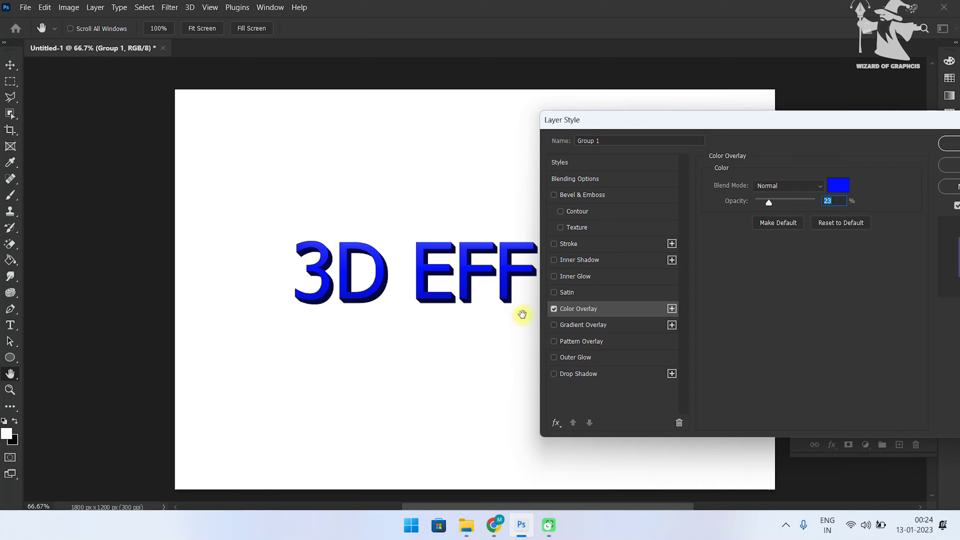
left_click(554, 357)
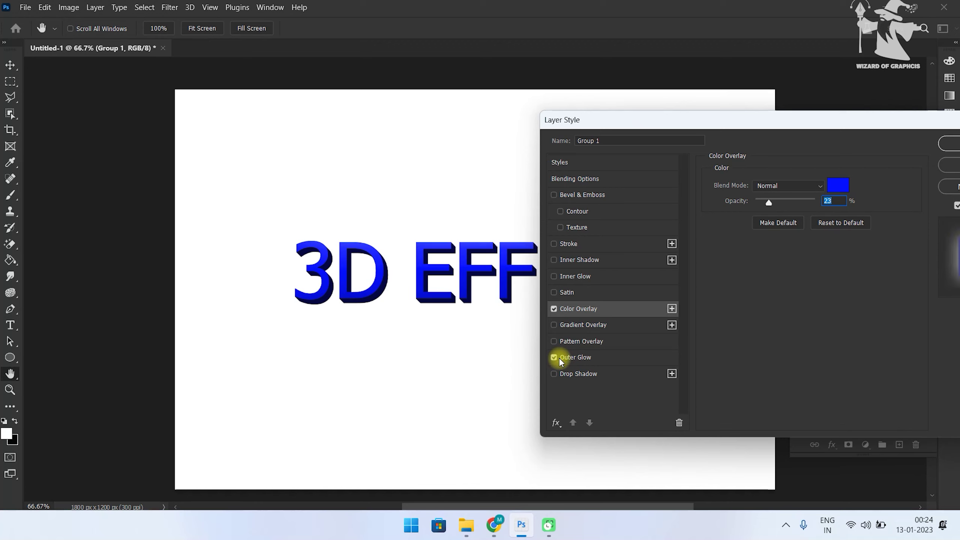
left_click(554, 373)
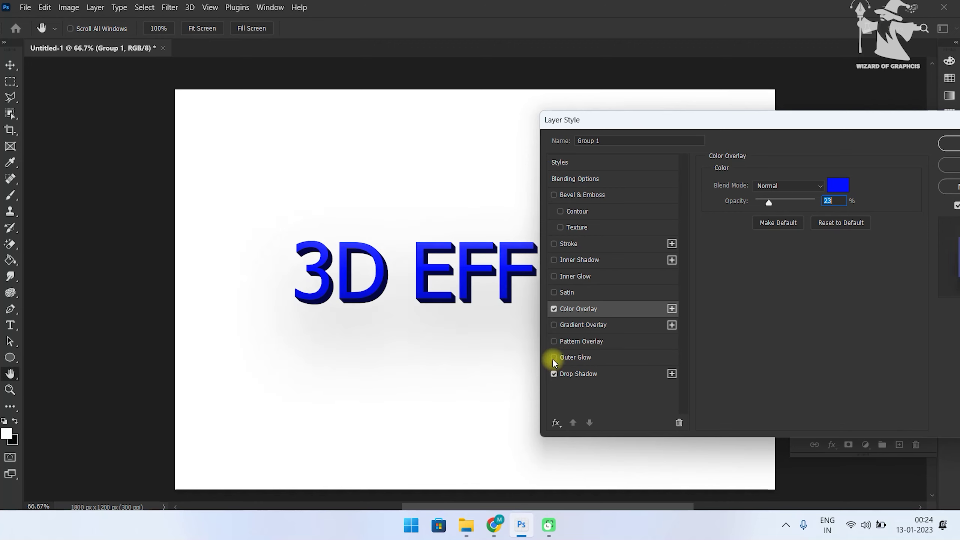
left_click(591, 374)
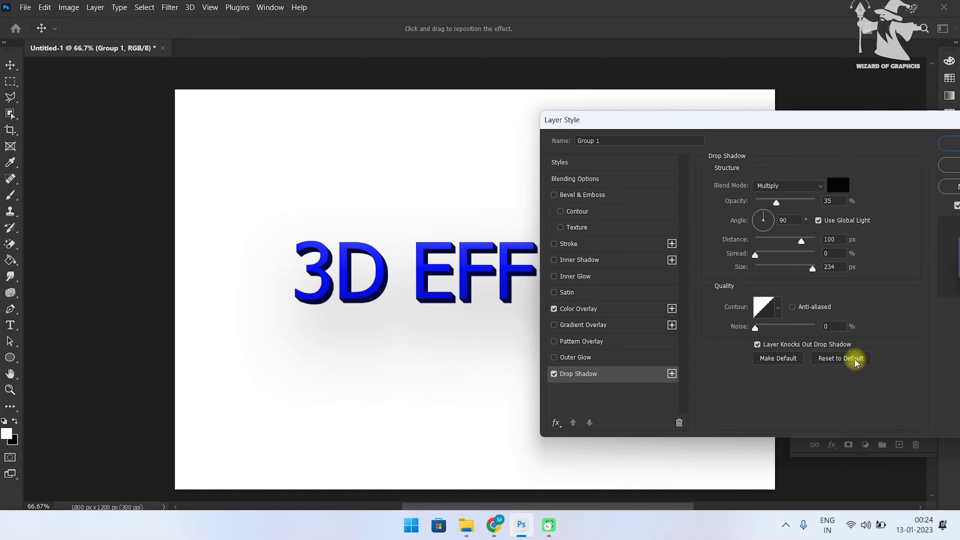
Step: Reset Group 1's drop shadow to defaults, raise opacity to 49%, shift it down, and apply
left_click(836, 357)
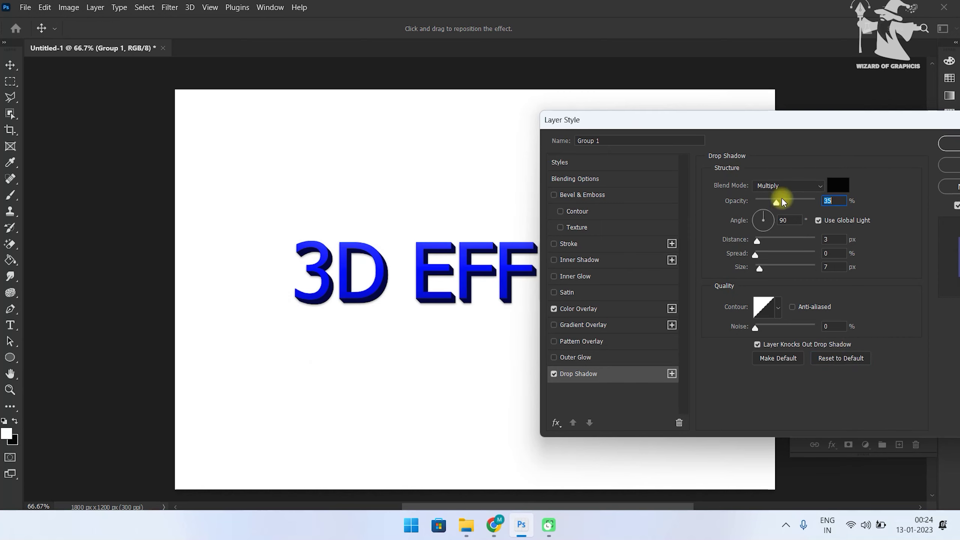
left_click_drag(776, 202, 784, 202)
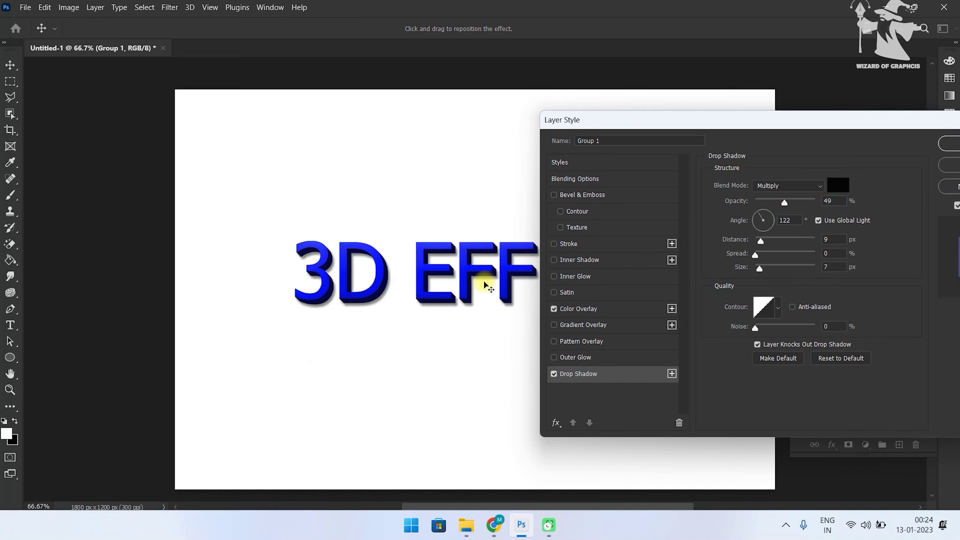
left_click_drag(482, 280, 485, 283)
left_click_drag(485, 283, 485, 282)
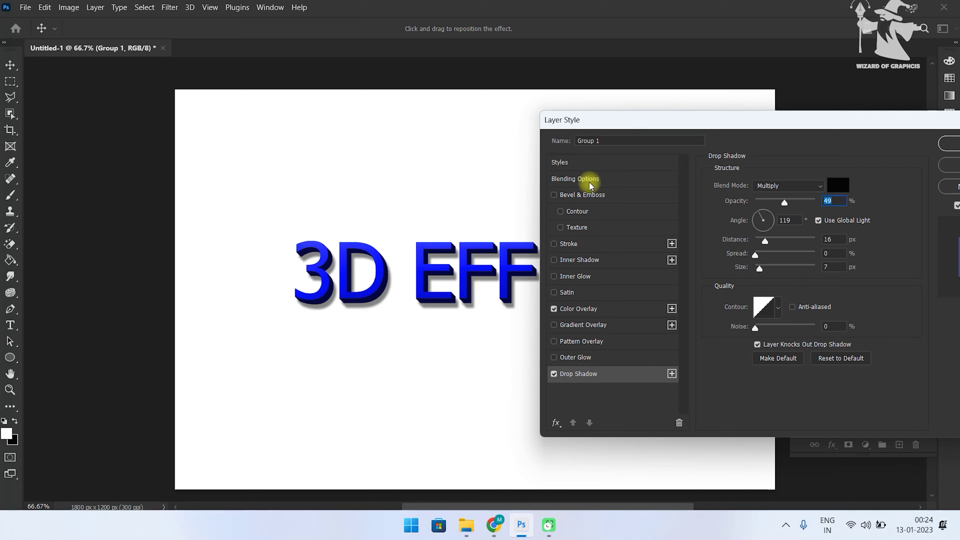
left_click(559, 197)
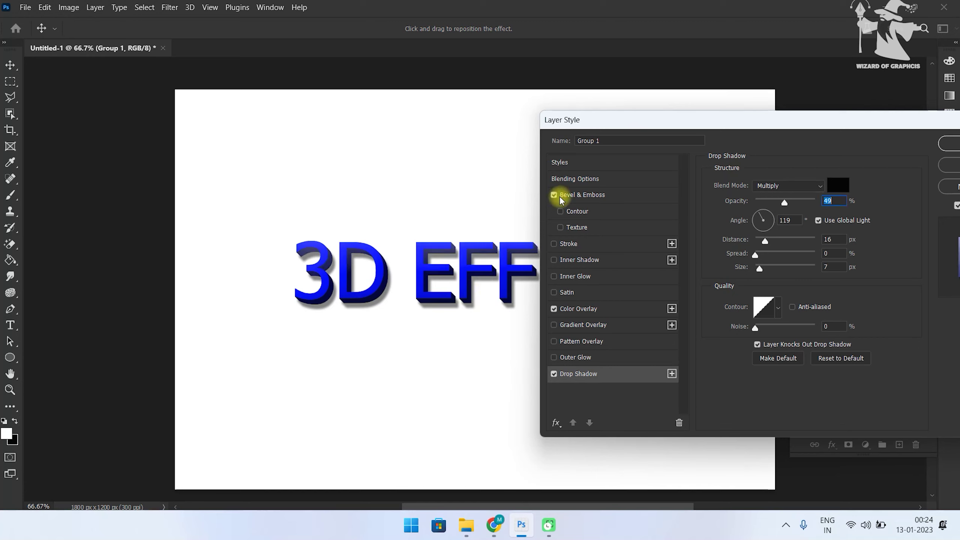
left_click(560, 196)
left_click_drag(827, 125, 585, 157)
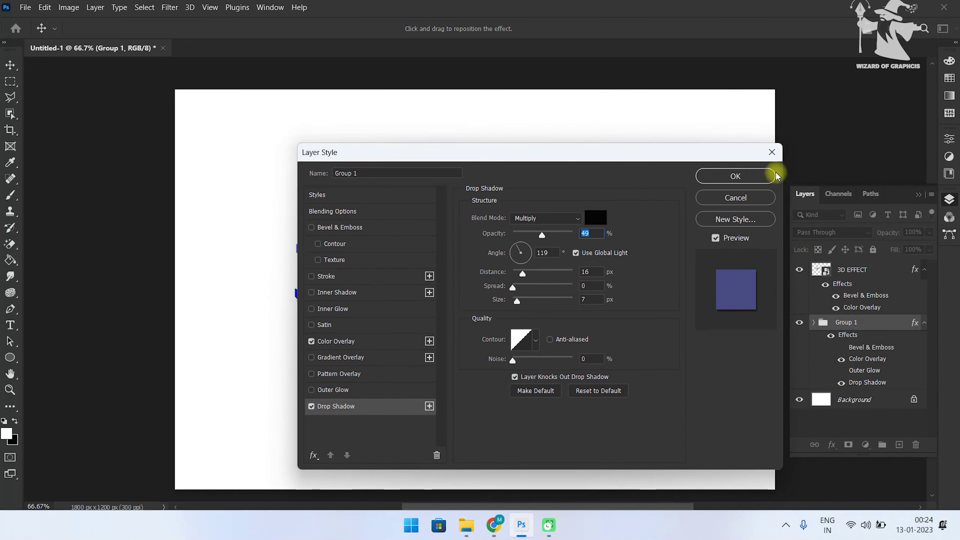
left_click(735, 177)
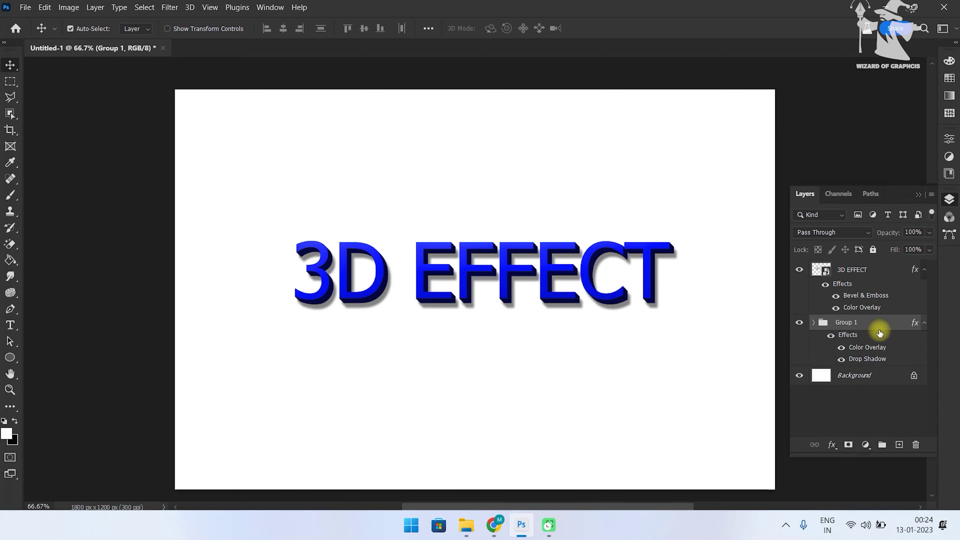
Step: Inside the 3D EFFECT smart object, replace the text with 'APPLE'
left_click(842, 271)
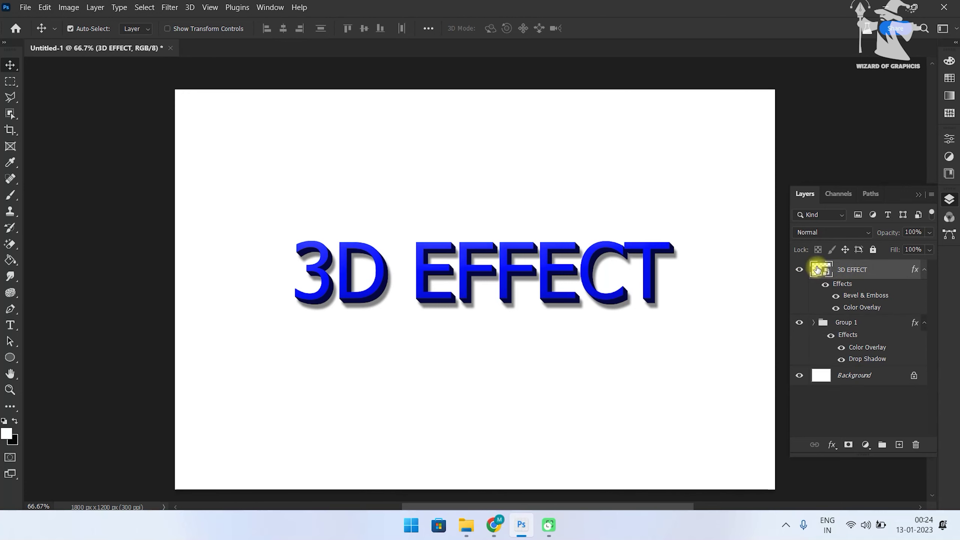
double_click(819, 269)
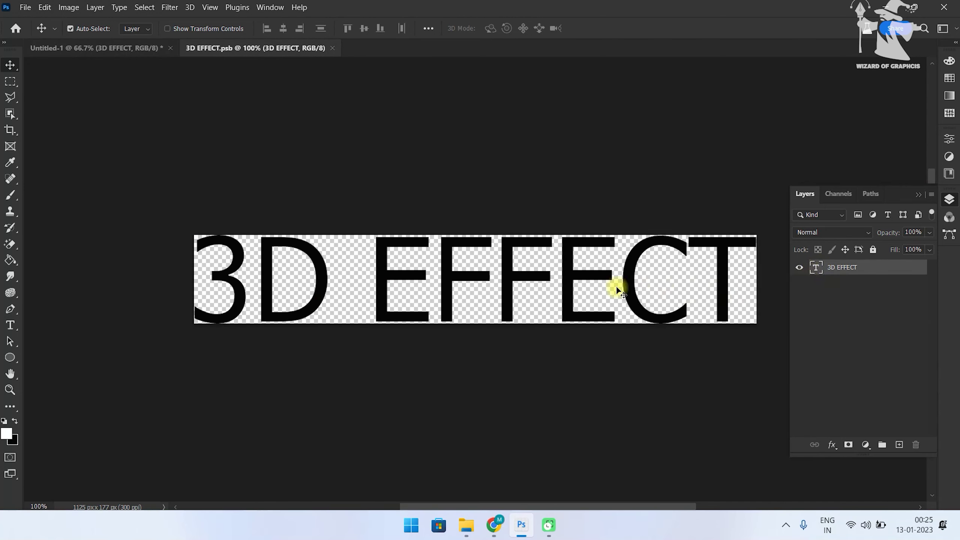
double_click(364, 281)
left_click(370, 276)
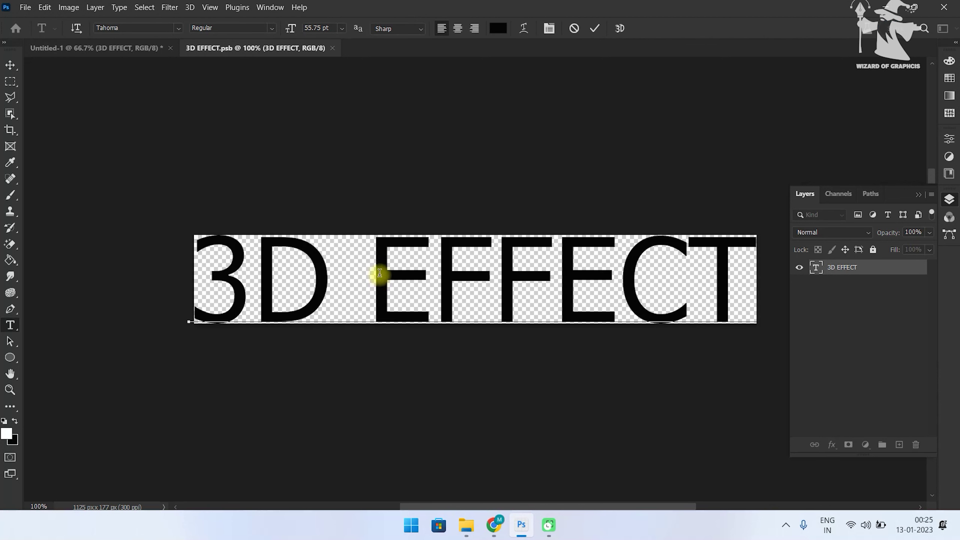
left_click_drag(371, 273, 683, 268)
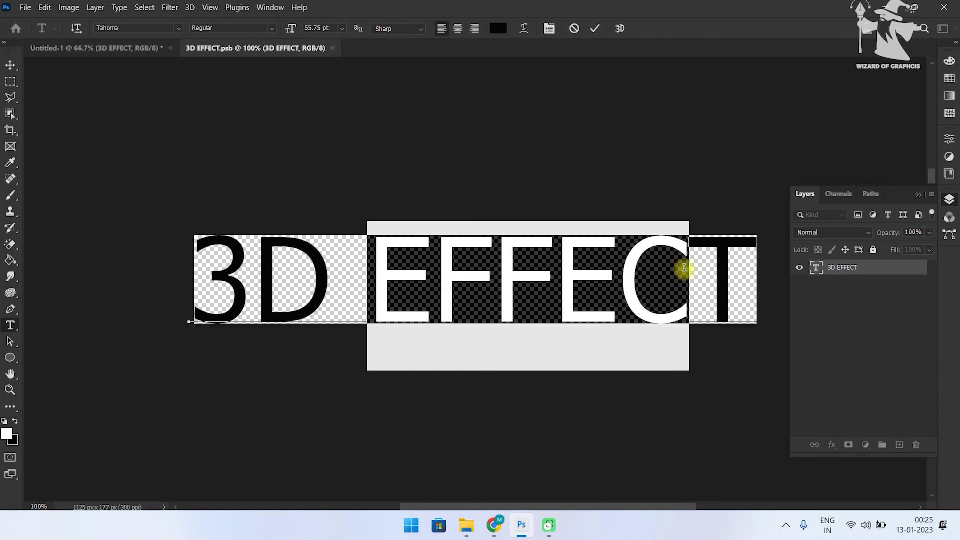
key("ctrl+a")
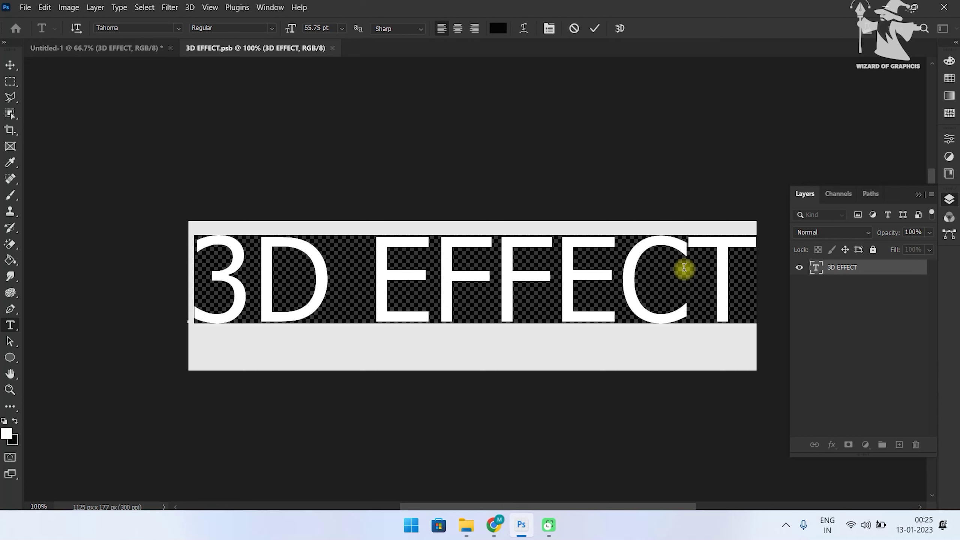
type("APPL")
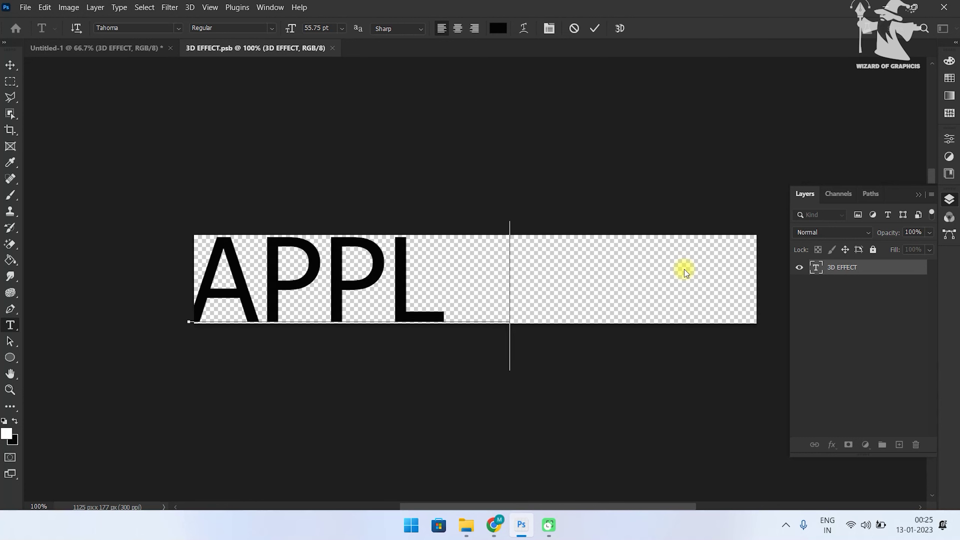
type("E")
left_click(10, 68)
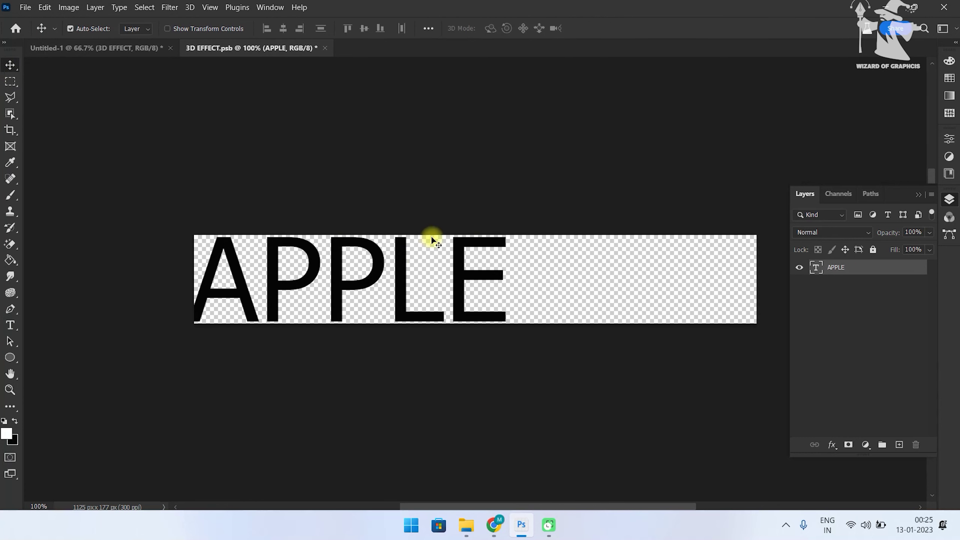
Step: Centre the APPLE text in its strip, save the smart object, and close it
left_click_drag(401, 283, 520, 297)
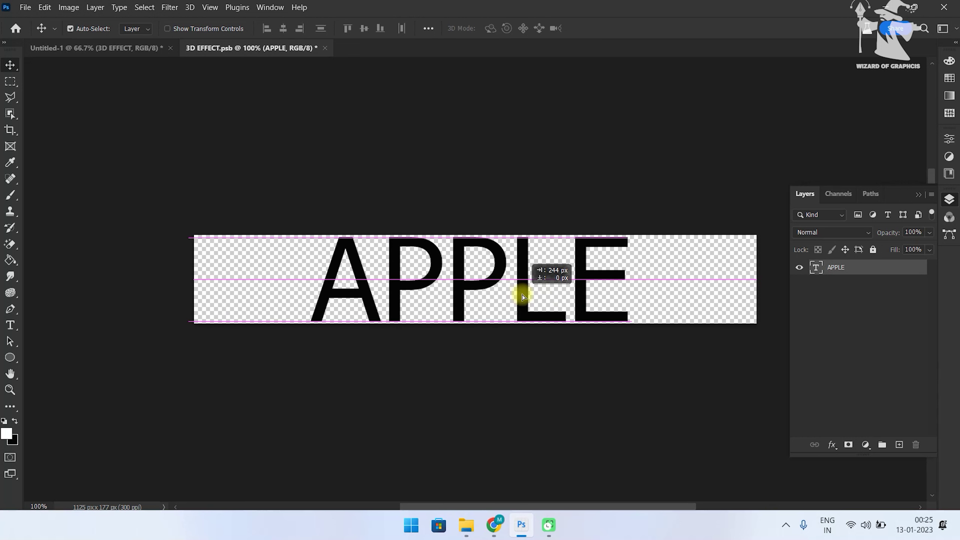
left_click_drag(520, 297, 508, 295)
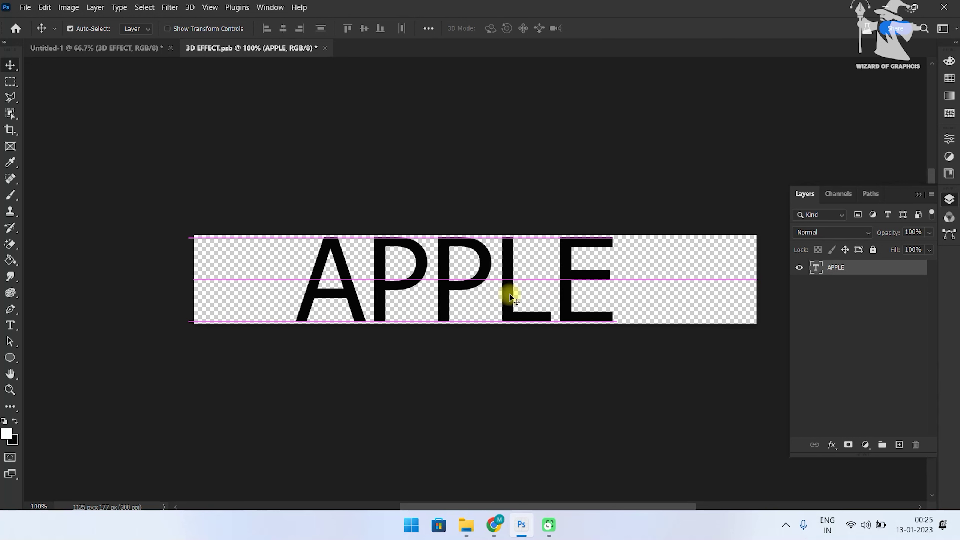
key("ctrl")
key("ctrl+s")
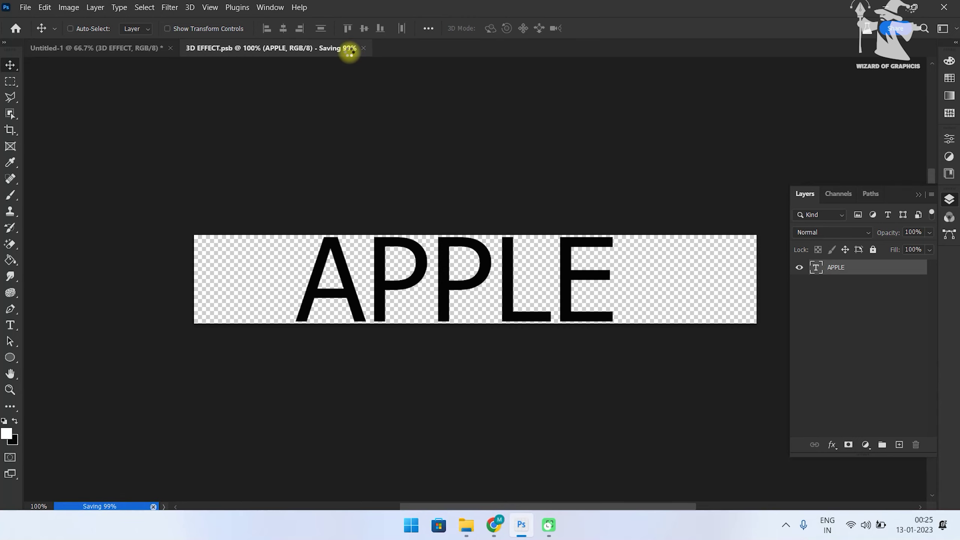
key("ctrl")
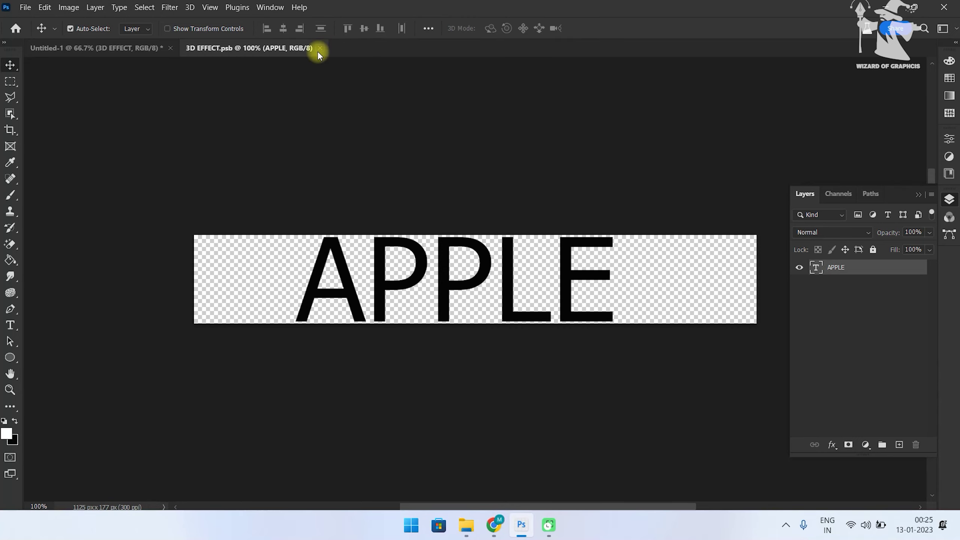
left_click(320, 48)
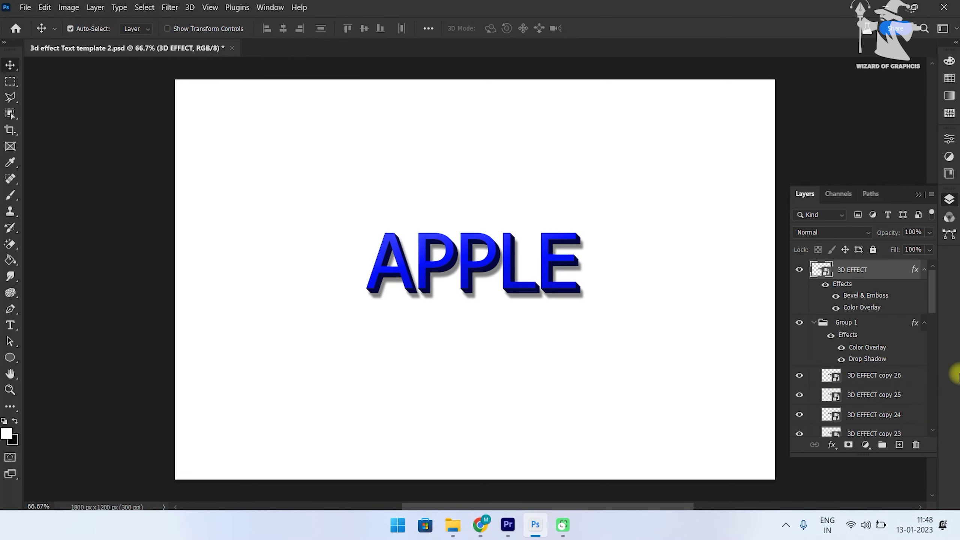
Step: Review the 3D EFFECT layer's Color Overlay and Bevel & Emboss settings without changes
double_click(878, 313)
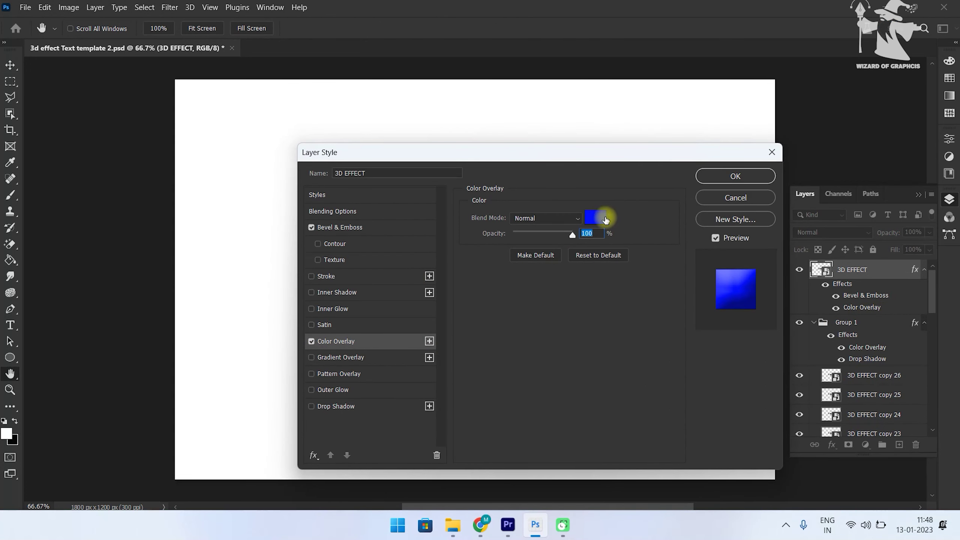
left_click(369, 226)
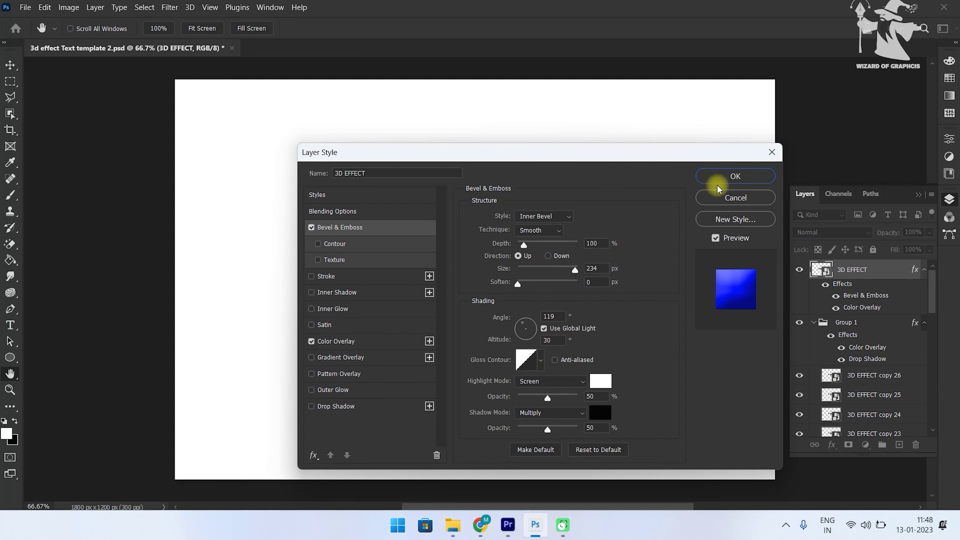
left_click(720, 177)
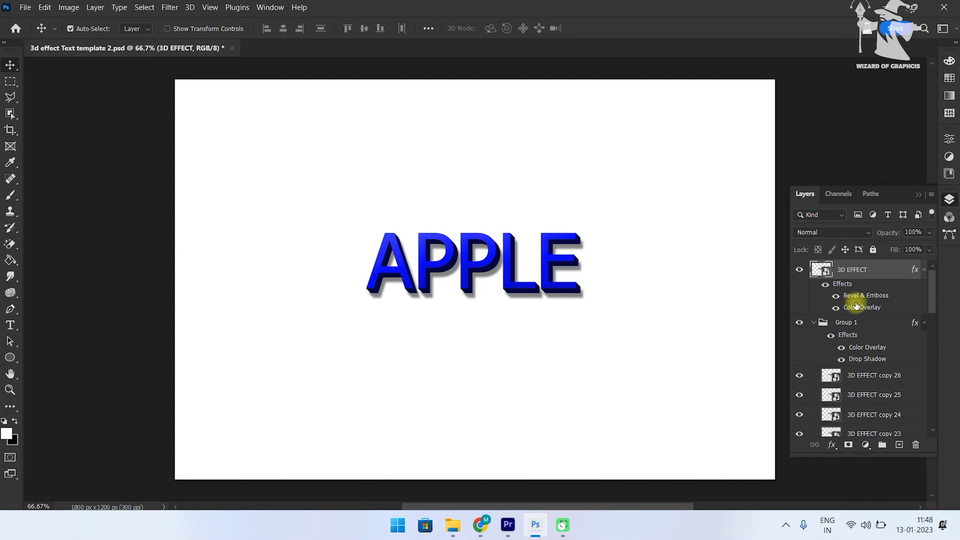
Step: Select Group 1 and hide the layers list to show the finished APPLE design
left_click(865, 322)
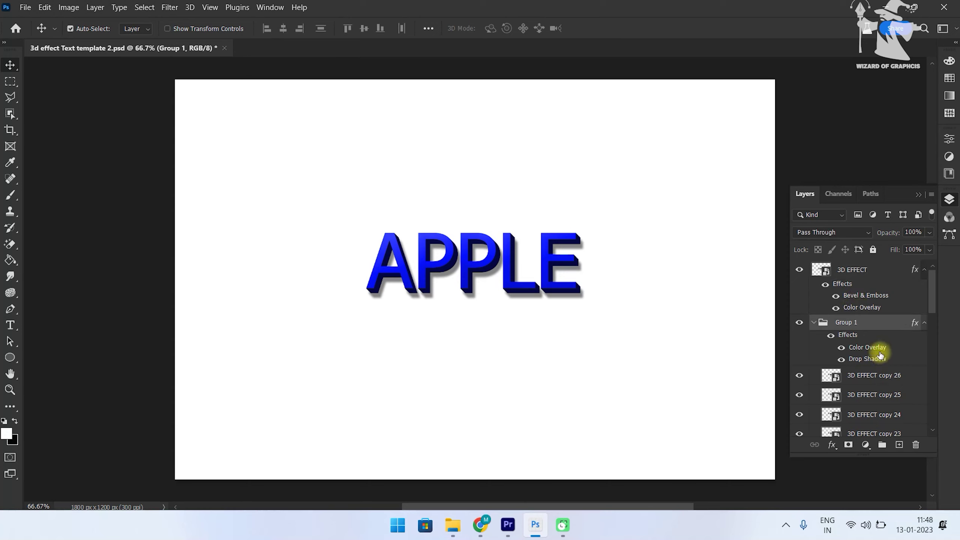
scroll(880, 355, "down", 3)
scroll(878, 361, "down", 5)
scroll(877, 367, "down", 5)
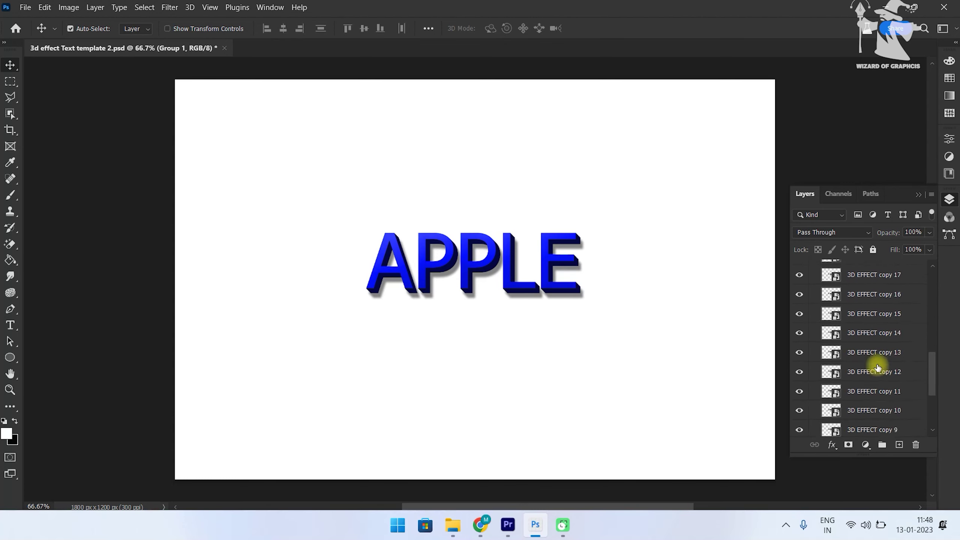
scroll(847, 401, "up", 10)
scroll(854, 378, "up", 3)
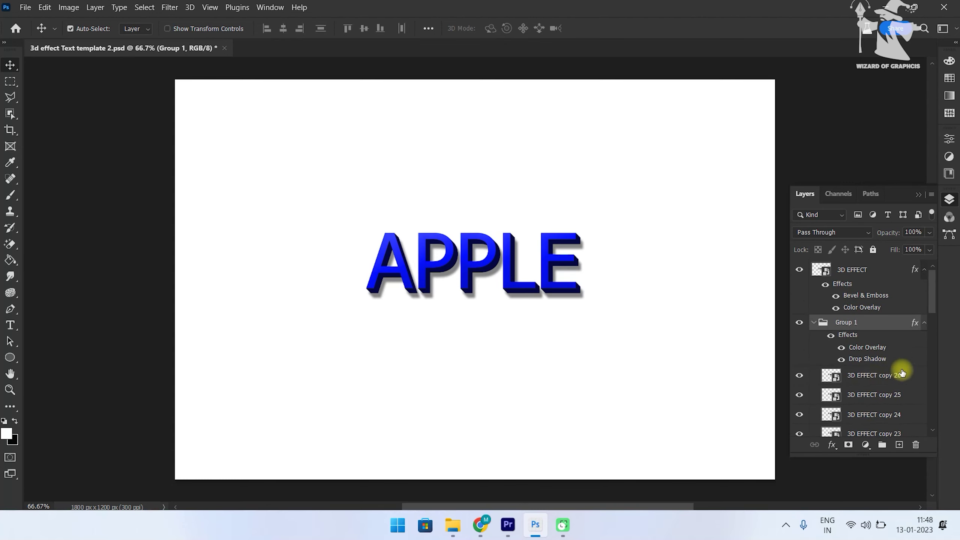
left_click(948, 200)
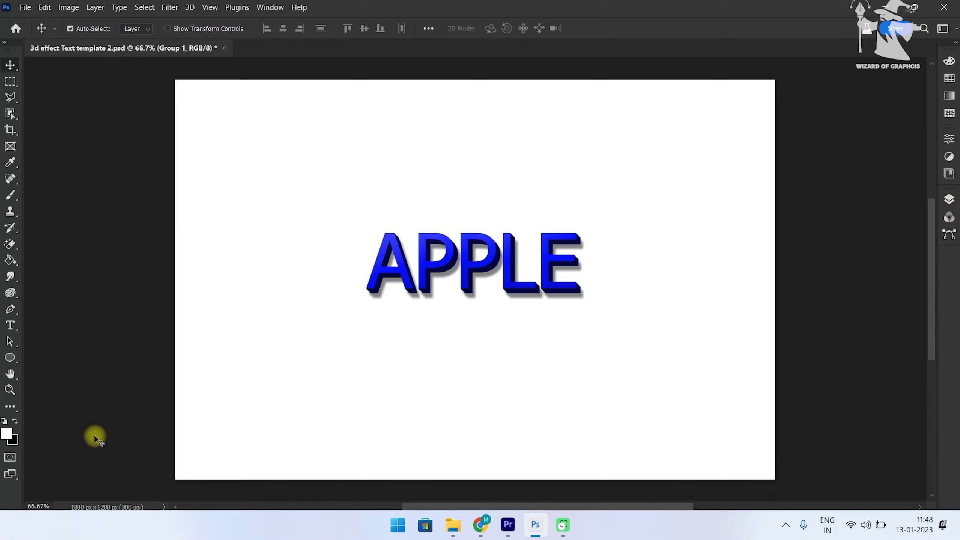